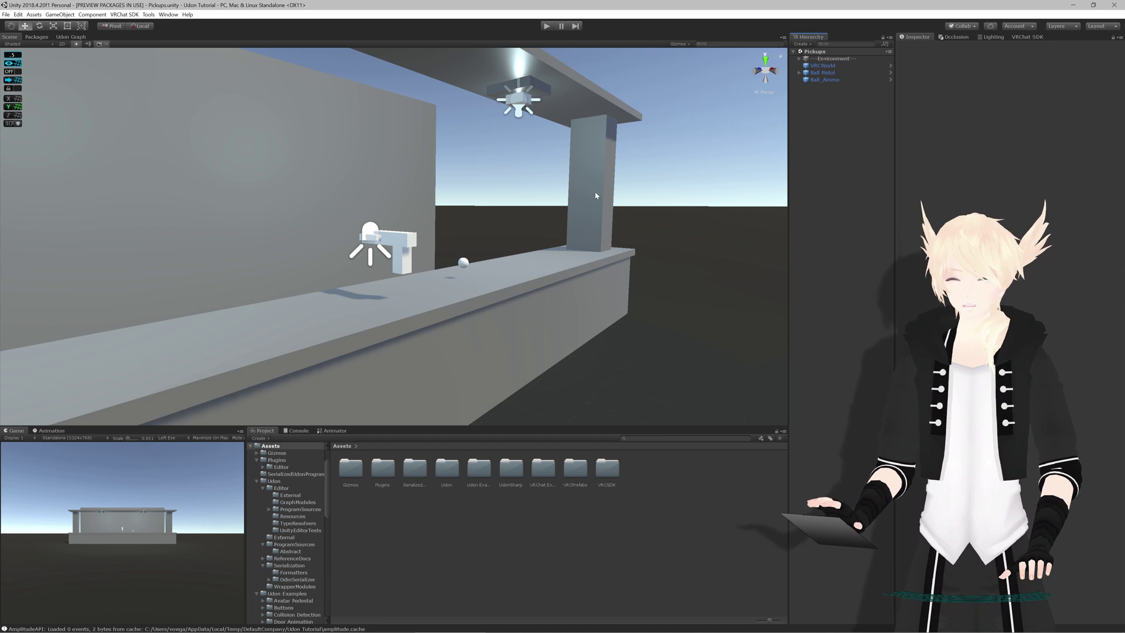
Orbit and move the scene view closer to the wall and left lamp.
{"action": "scroll", "coordinate": [516, 247], "scroll_direction": "down", "scroll_amount": 3}
{"action": "right_click_drag", "start_coordinate": [516, 247], "coordinate": [326, 256]}
{"action": "middle_click_drag", "start_coordinate": [325, 256], "coordinate": [400, 281]}
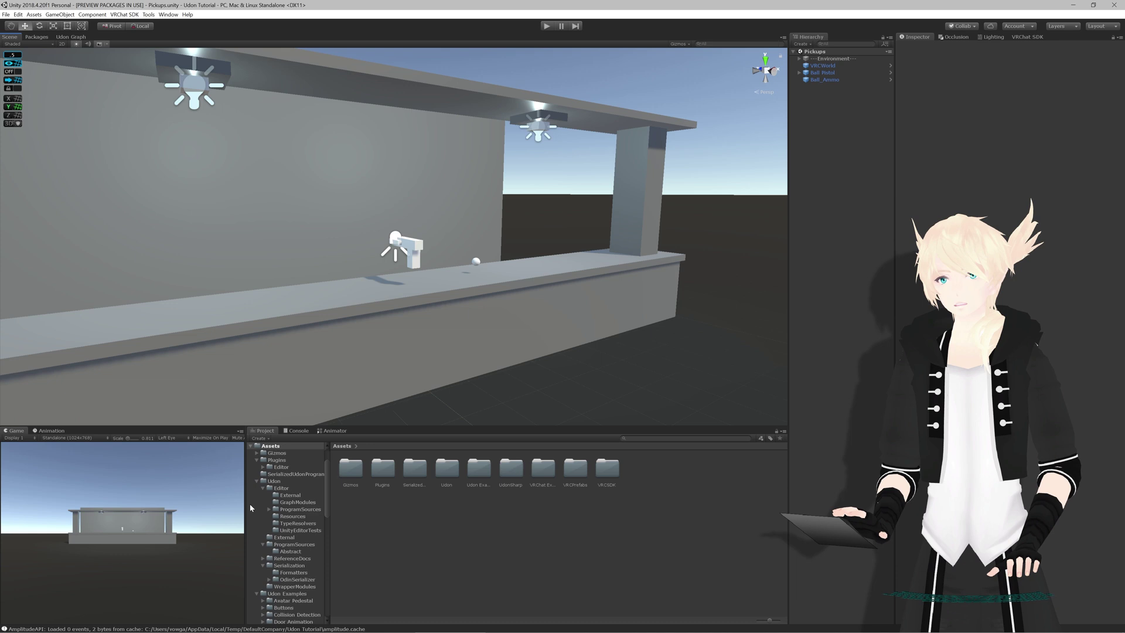
From the exports folder in File Explorer, open Screenshotter_7-25-2020 for import into Unity.
{"action": "mouse_move", "coordinate": [220, 631]}
{"action": "left_click", "coordinate": [74, 623]}
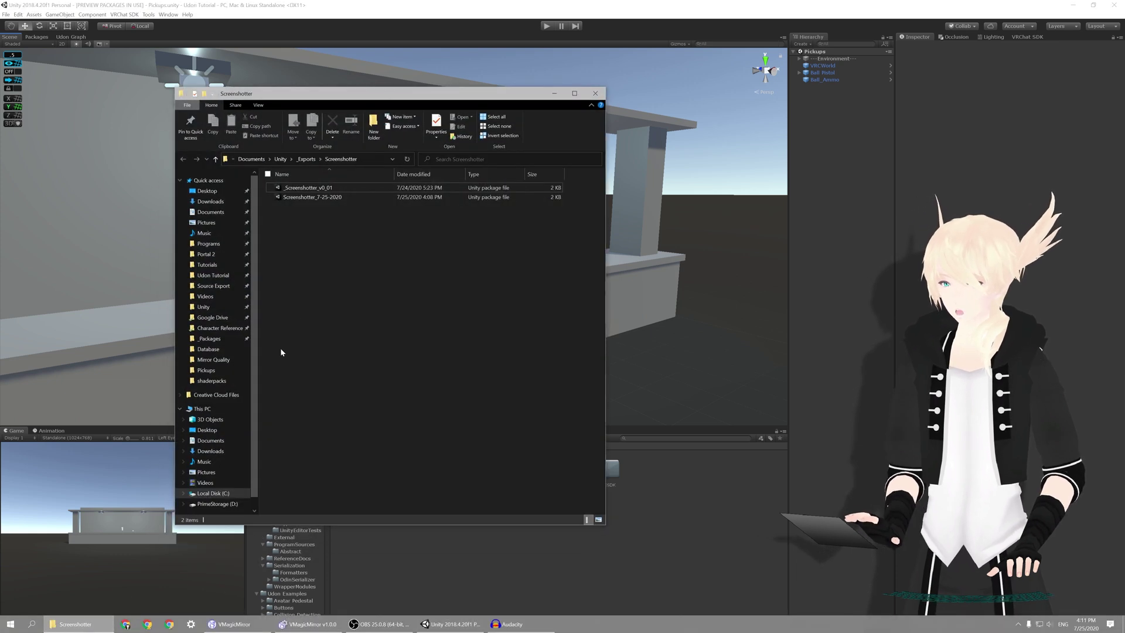
{"action": "left_click", "coordinate": [313, 199]}
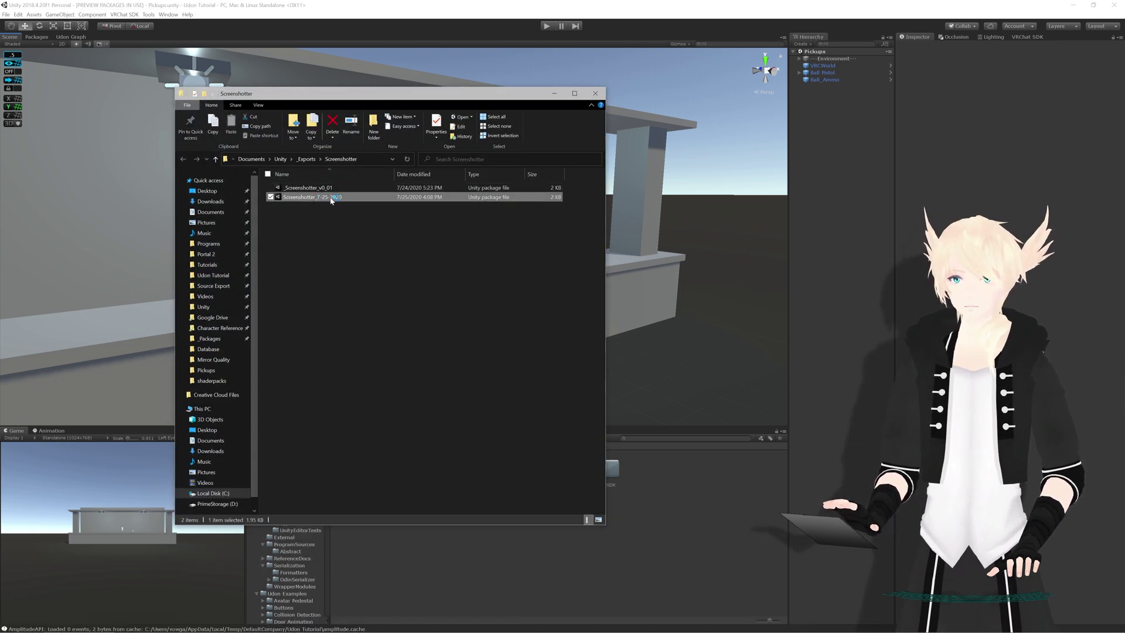
{"action": "double_click", "coordinate": [323, 198]}
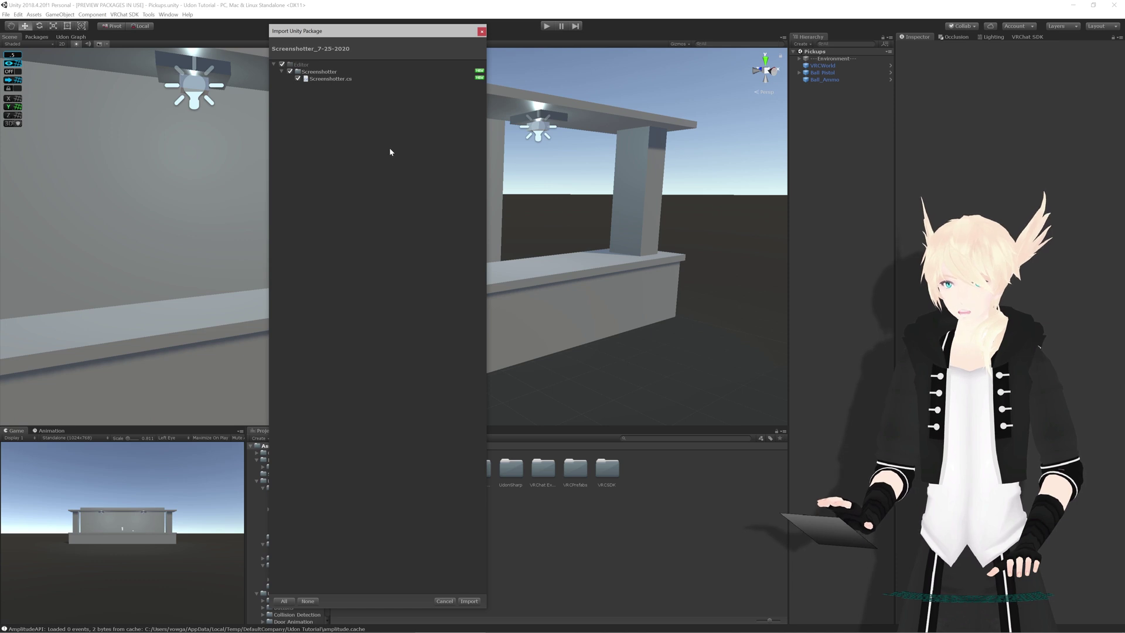
Import the Screenshotter package's files into the project, adding an Editor folder.
{"action": "left_click", "coordinate": [472, 602]}
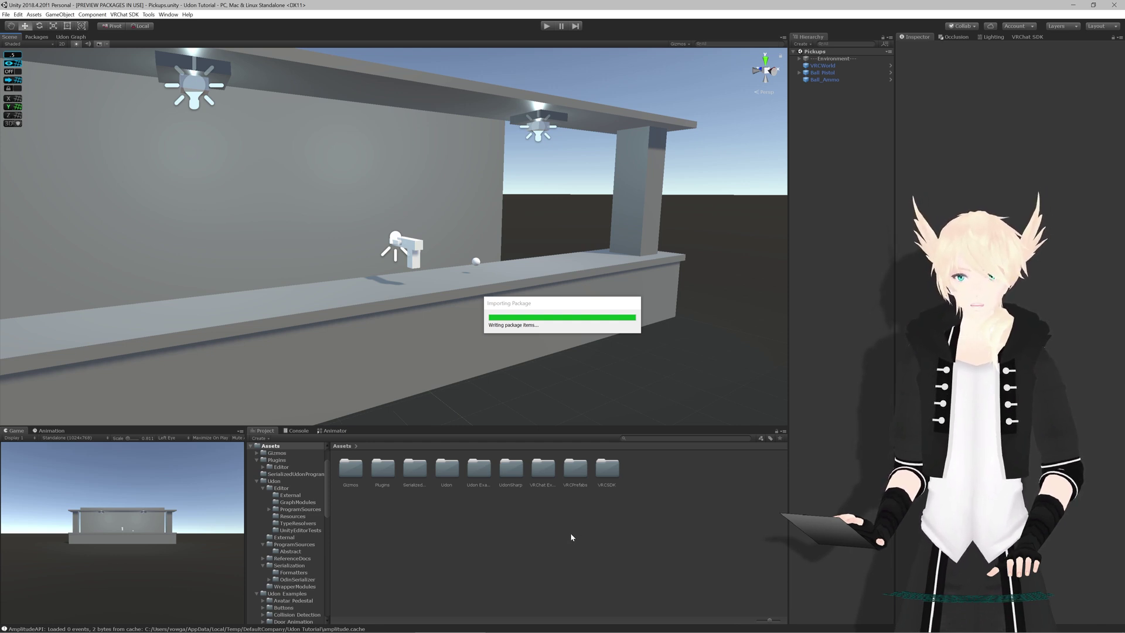
Open the Screenshotter window from Tools > Vowgan > Screenshotter.
{"action": "left_click", "coordinate": [148, 15]}
{"action": "mouse_move", "coordinate": [167, 35]}
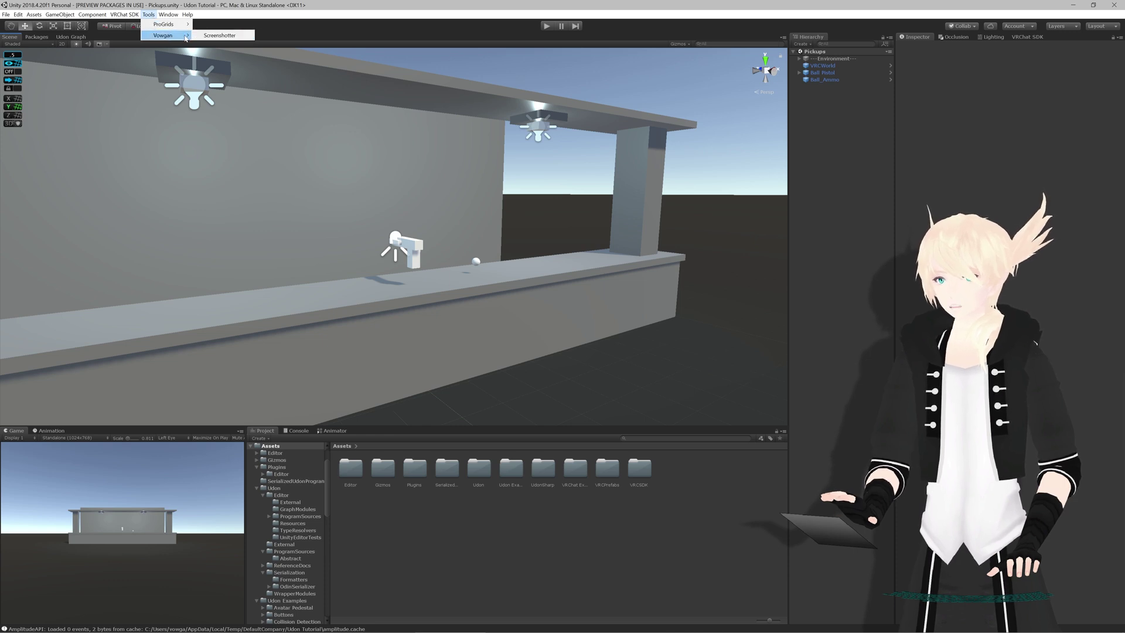
{"action": "left_click", "coordinate": [236, 37]}
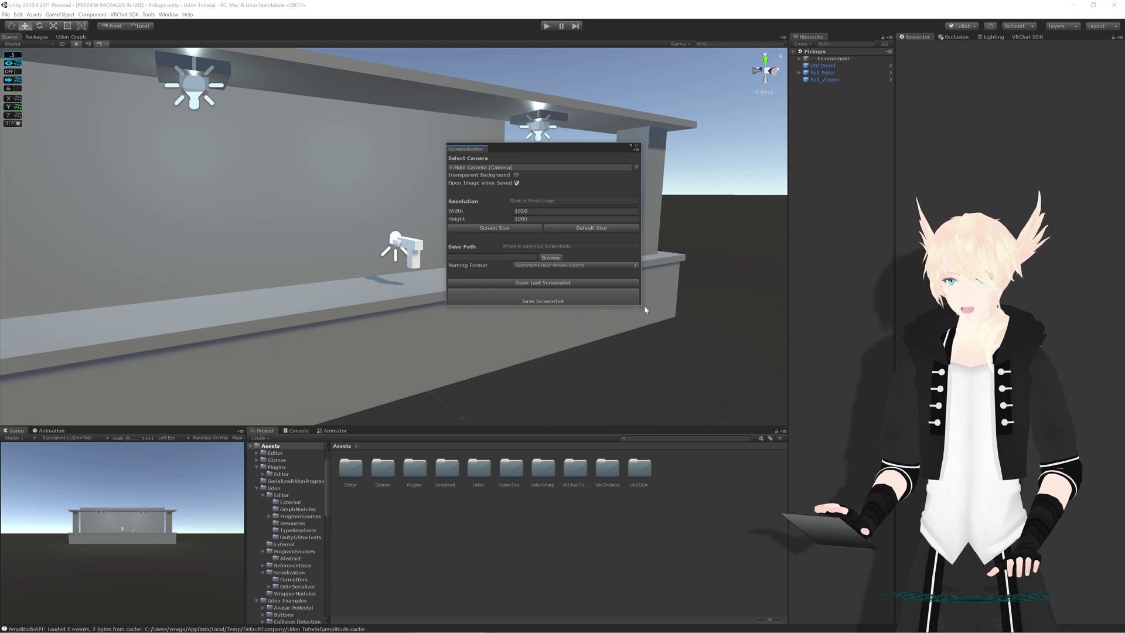
Dock Screenshotter beside the Project folder tree and resize it to give the project files more room.
{"action": "left_click_drag", "start_coordinate": [643, 307], "coordinate": [593, 361]}
{"action": "left_click_drag", "start_coordinate": [501, 148], "coordinate": [248, 477]}
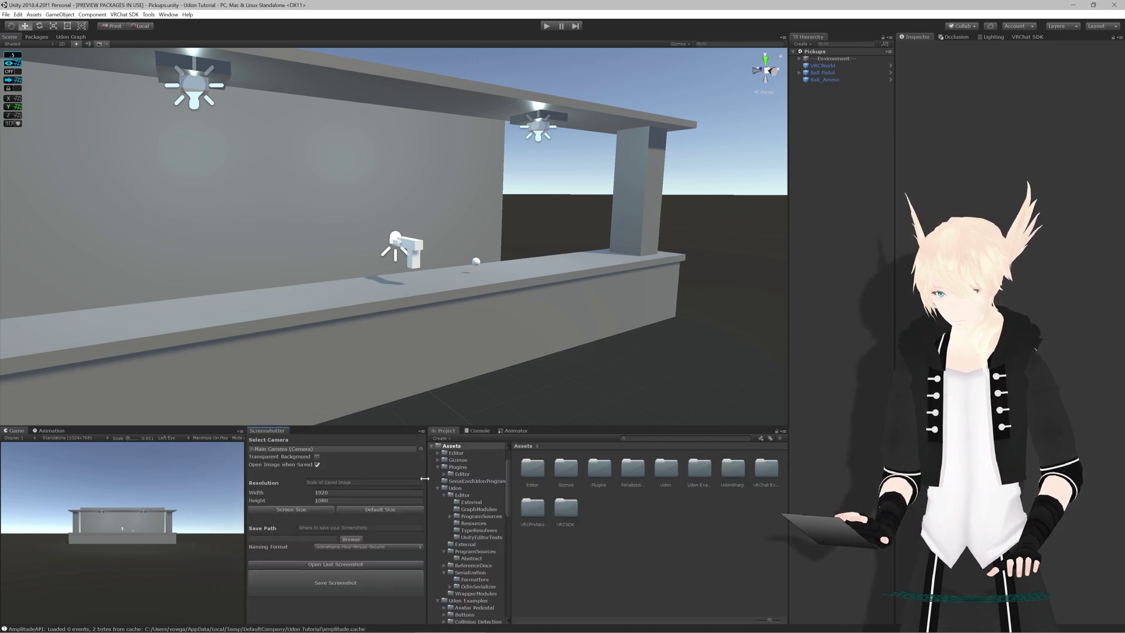
{"action": "left_click_drag", "start_coordinate": [425, 478], "coordinate": [367, 487]}
{"action": "left_click_drag", "start_coordinate": [405, 327], "coordinate": [421, 315], "text": "alt"}
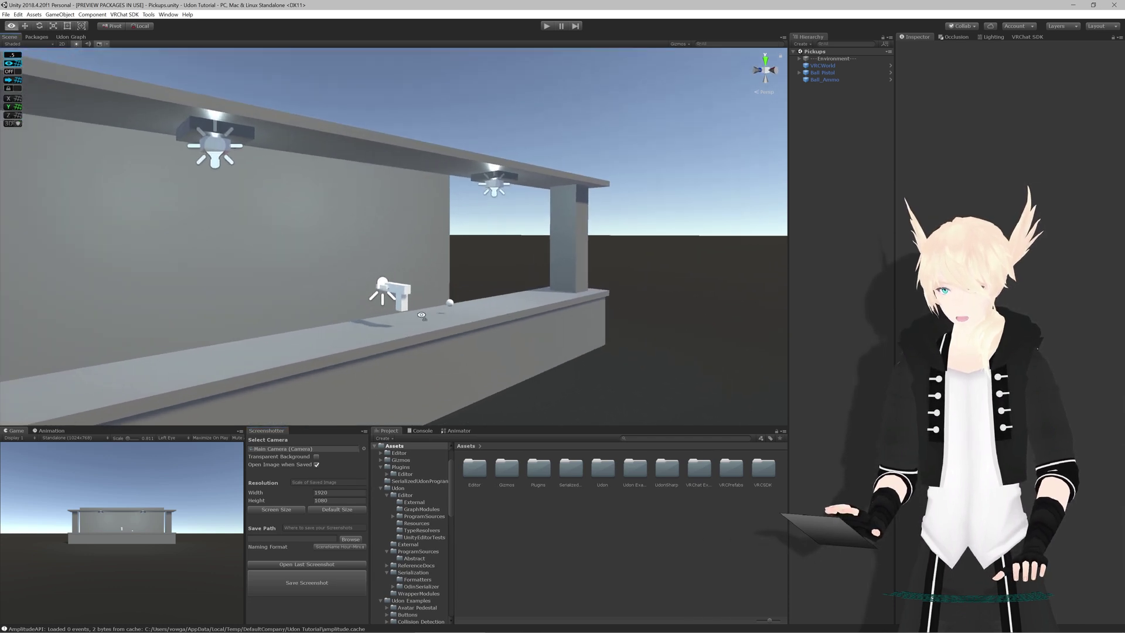
Select Main Camera, frame it, orbit to the wall close-up, and align it with Ctrl+Shift+F.
{"action": "left_click_drag", "start_coordinate": [363, 375], "coordinate": [762, 117], "text": "alt"}
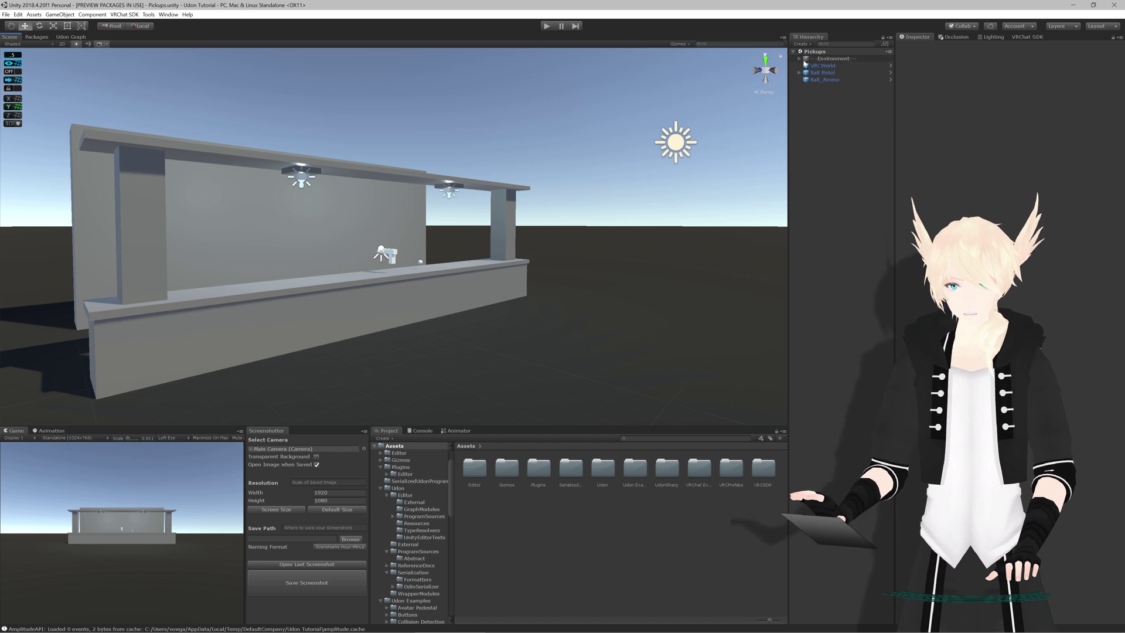
{"action": "left_click", "coordinate": [801, 59]}
{"action": "left_click", "coordinate": [833, 65]}
{"action": "mouse_move", "coordinate": [504, 246]}
{"action": "left_mouse_down", "text": "alt"}
{"action": "mouse_move", "coordinate": [453, 235]}
{"action": "mouse_move", "coordinate": [469, 246]}
{"action": "mouse_move", "coordinate": [537, 234]}
{"action": "mouse_move", "coordinate": [503, 230]}
{"action": "left_mouse_up", "text": "alt"}
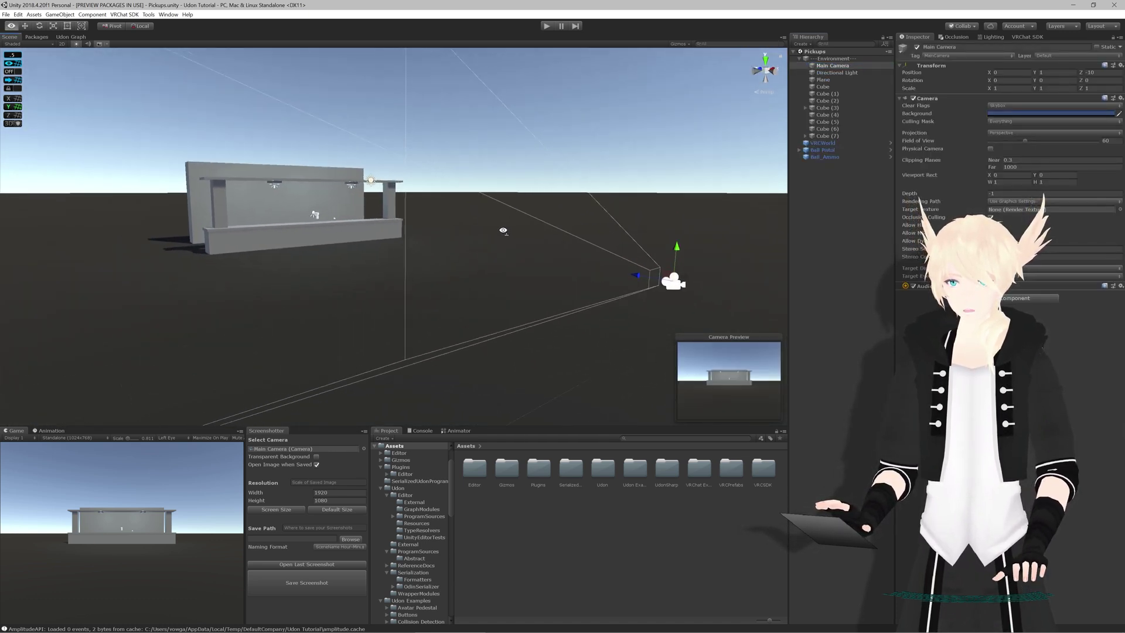
{"action": "key", "text": "f"}
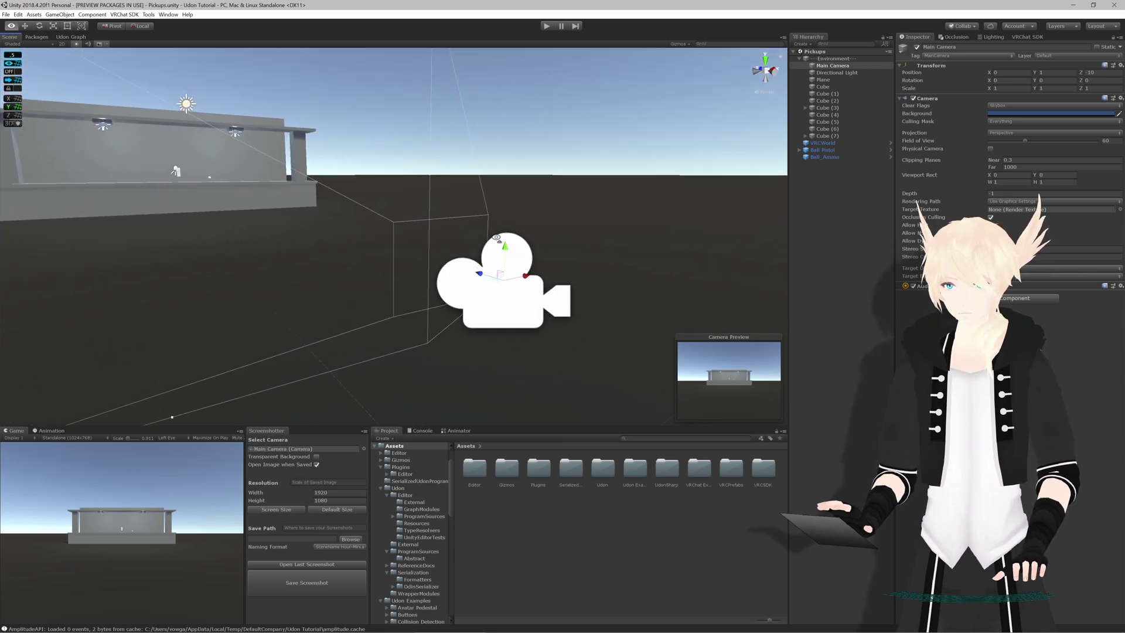
{"action": "scroll", "coordinate": [497, 239], "scroll_direction": "down", "scroll_amount": 3}
{"action": "left_click_drag", "start_coordinate": [502, 234], "coordinate": [505, 211], "text": "alt"}
{"action": "scroll", "coordinate": [472, 213], "scroll_direction": "up", "scroll_amount": 3}
{"action": "scroll", "coordinate": [472, 213], "scroll_direction": "up", "scroll_amount": 3}
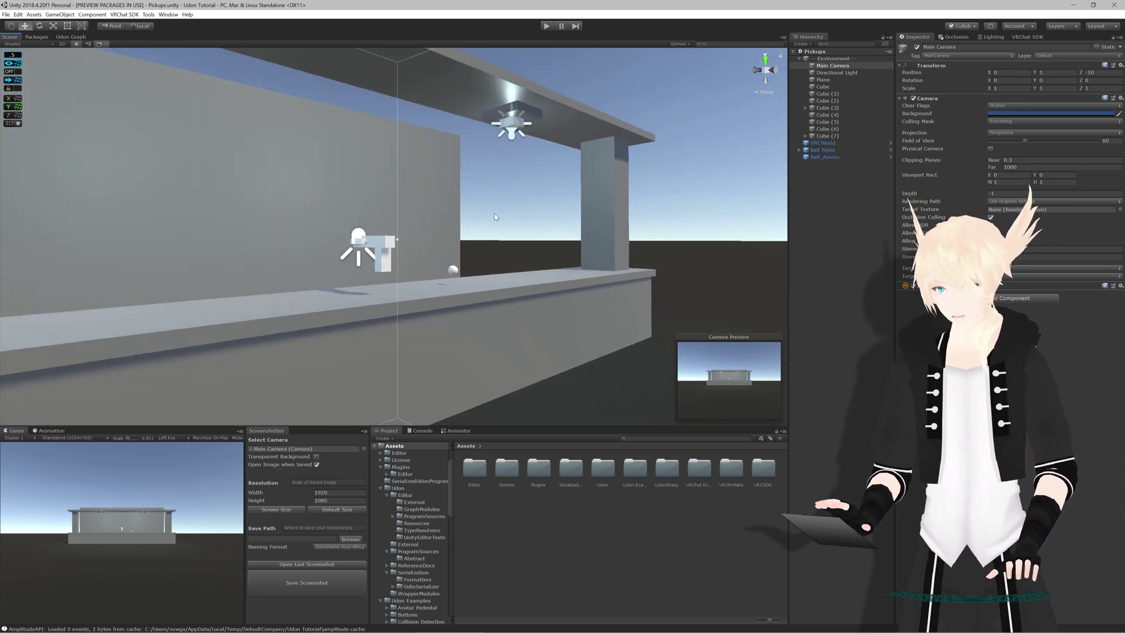
{"action": "key", "text": "ctrl+shift+f"}
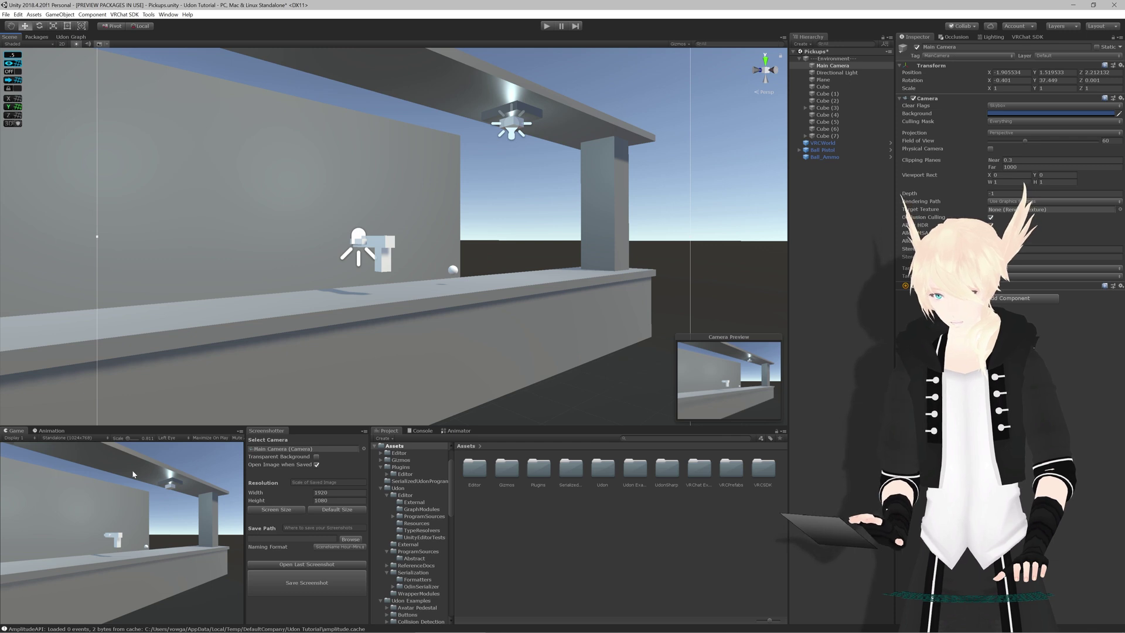
{"action": "left_click", "coordinate": [285, 449]}
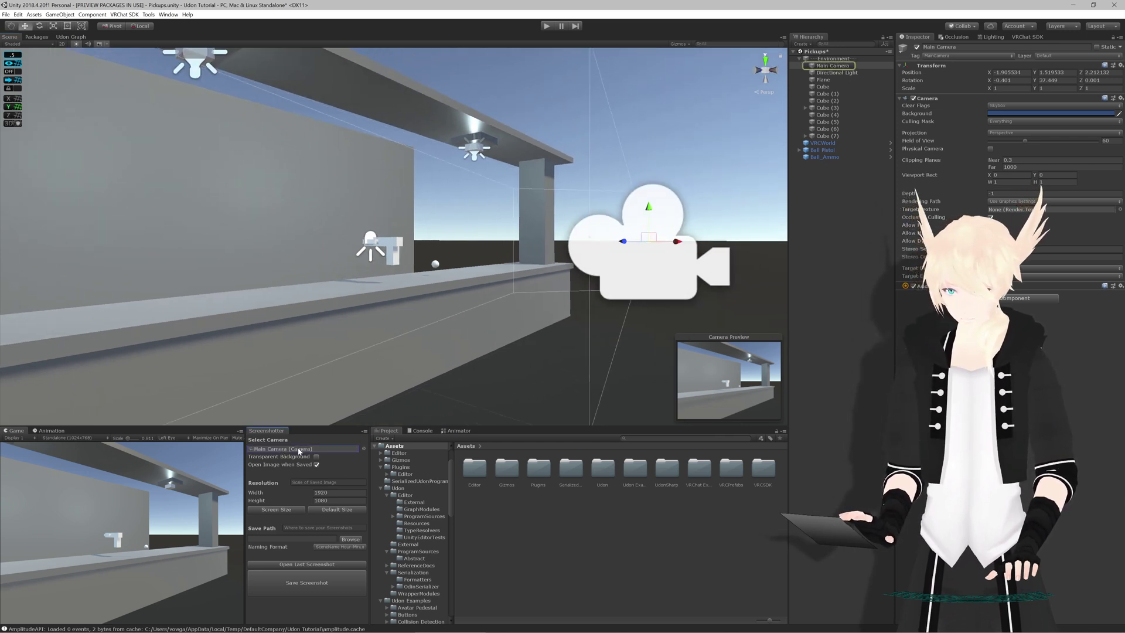
{"action": "right_click", "coordinate": [837, 198]}
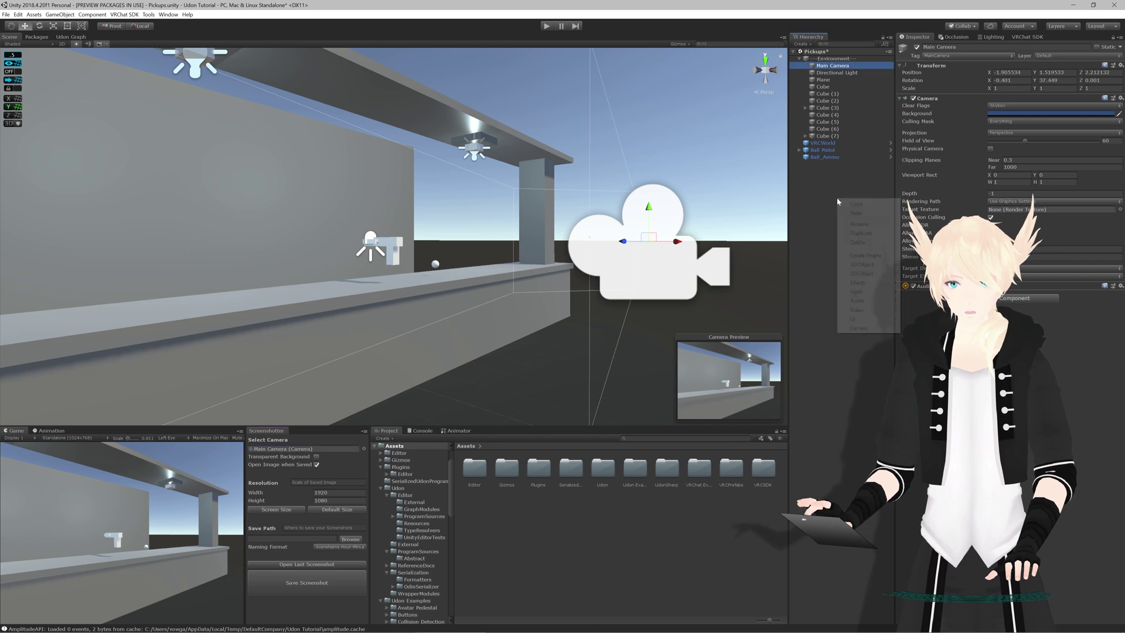
{"action": "left_click", "coordinate": [867, 328]}
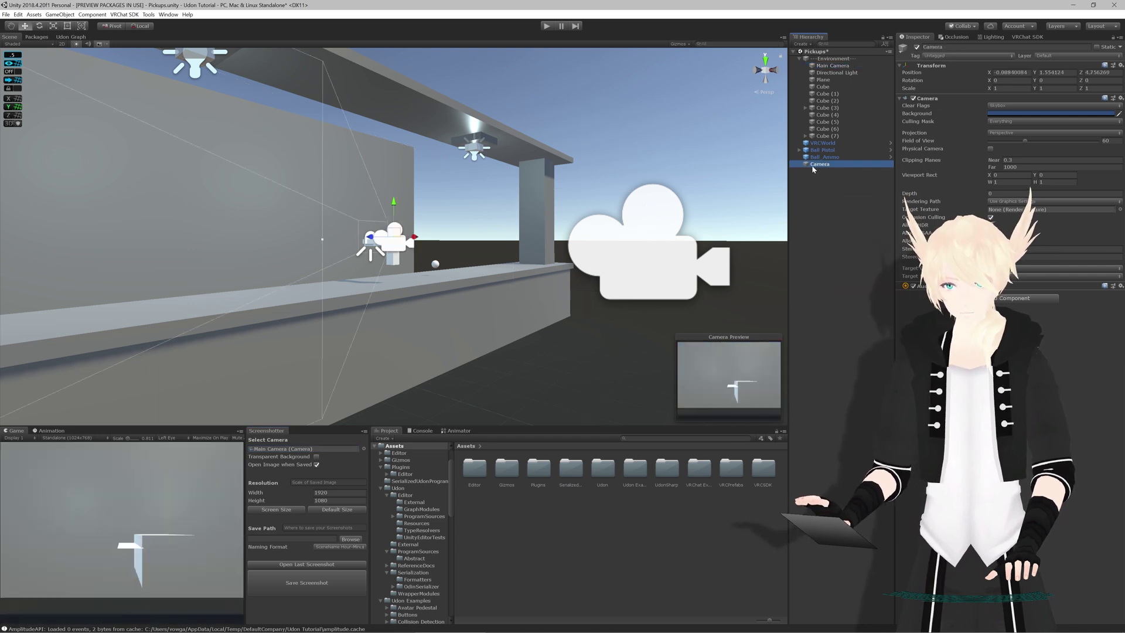
{"action": "scroll", "coordinate": [567, 209], "scroll_direction": "down", "scroll_amount": 5}
{"action": "key", "text": "ctrl+shift+f"}
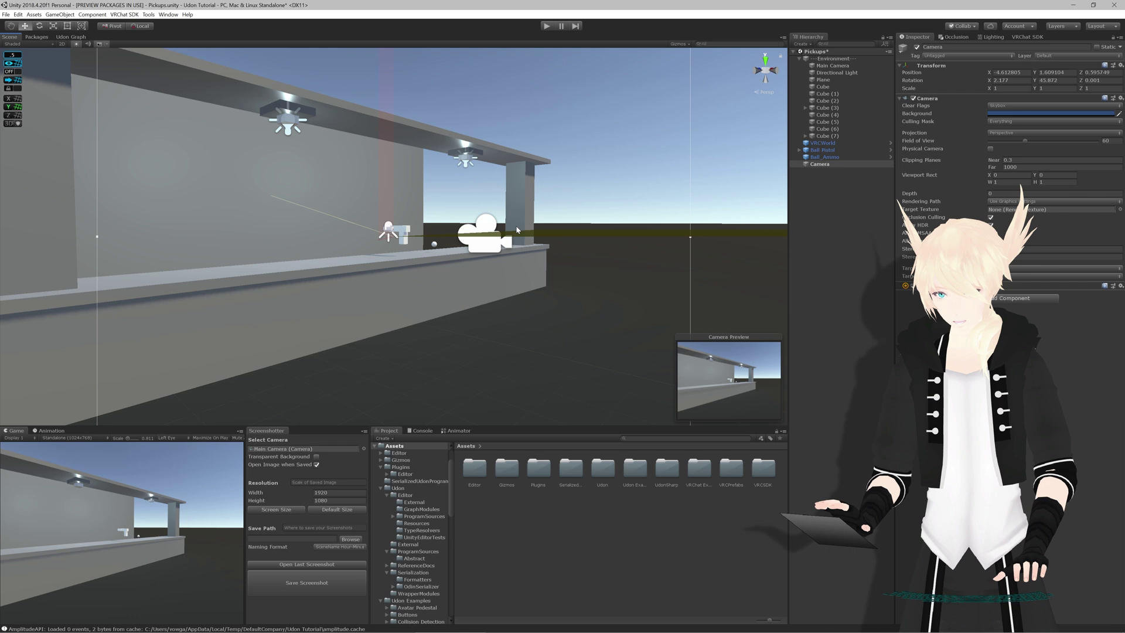
{"action": "right_click_drag", "start_coordinate": [518, 229], "coordinate": [663, 208]}
{"action": "key", "text": "ctrl+shift+f"}
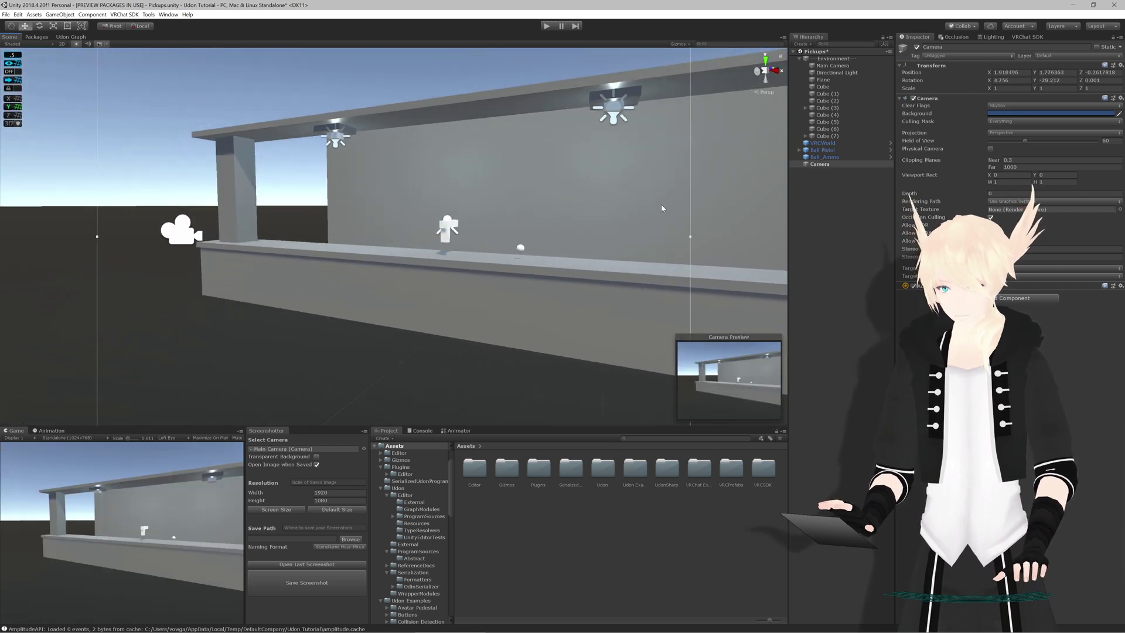
{"action": "left_click_drag", "start_coordinate": [820, 163], "coordinate": [302, 448]}
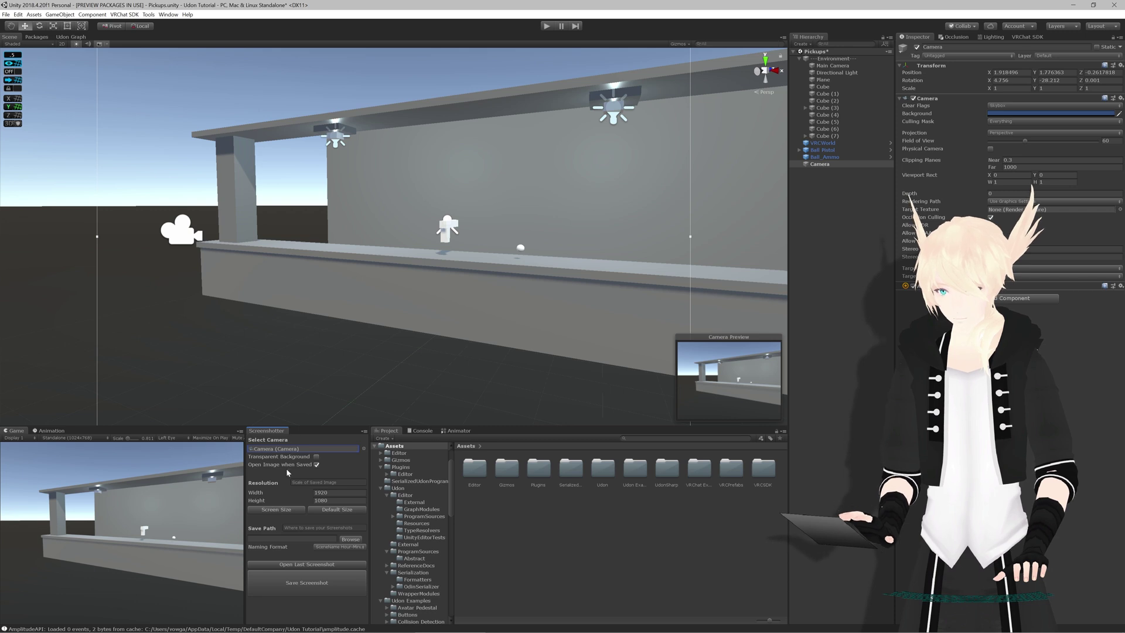
{"action": "right_click_drag", "start_coordinate": [350, 338], "coordinate": [747, 193]}
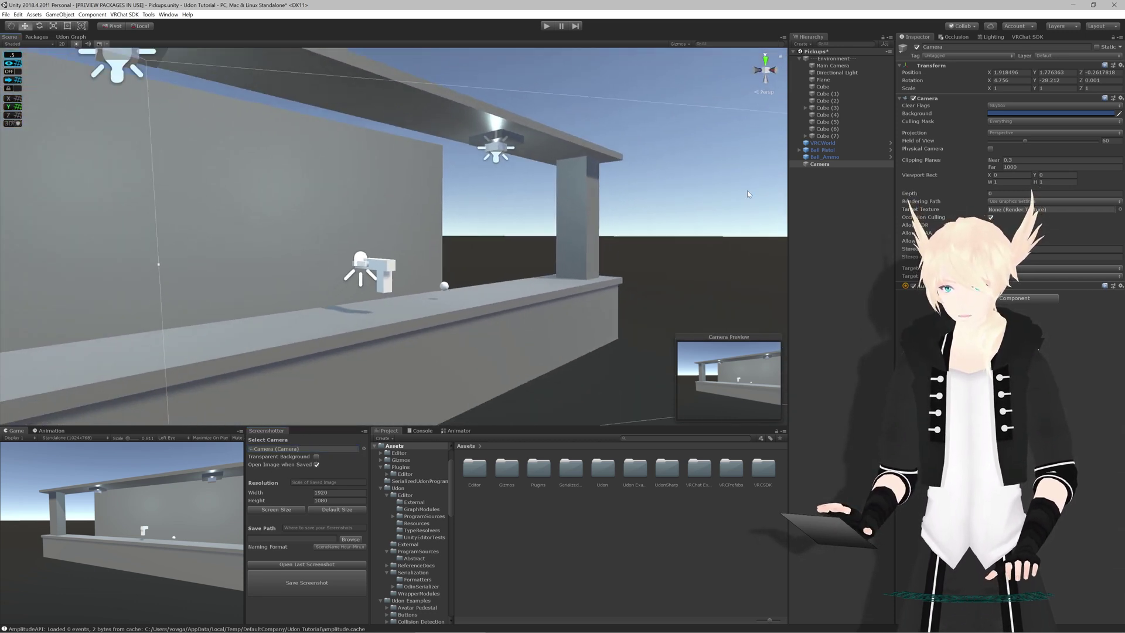
{"action": "left_click", "coordinate": [824, 178]}
{"action": "left_click", "coordinate": [820, 164]}
{"action": "key", "text": "Delete"}
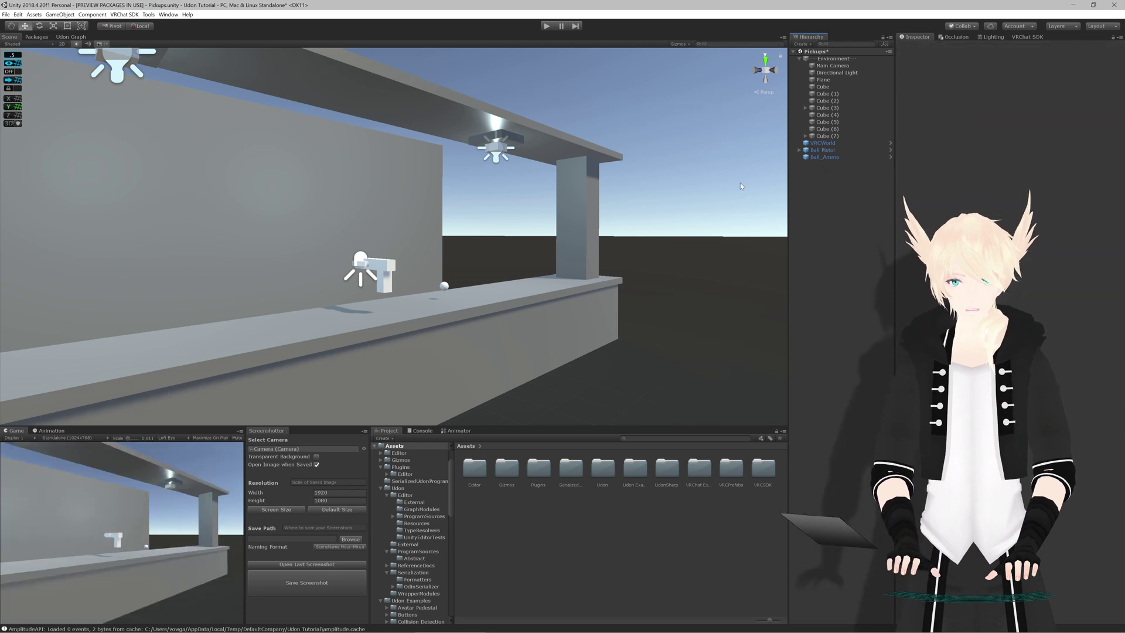
Orbit the scene view around the wall to face it more frontally.
{"action": "mouse_move", "coordinate": [477, 245]}
{"action": "right_mouse_down"}
{"action": "mouse_move", "coordinate": [459, 245]}
{"action": "mouse_move", "coordinate": [461, 258]}
{"action": "right_mouse_up"}
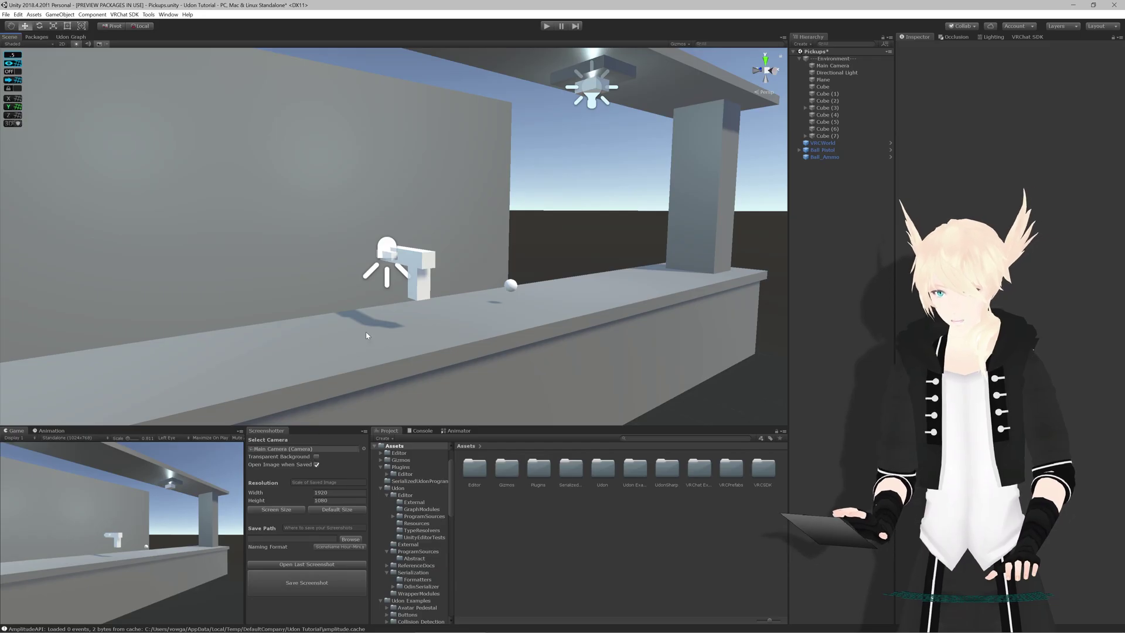
{"action": "left_click_drag", "start_coordinate": [366, 332], "coordinate": [494, 212], "text": "alt"}
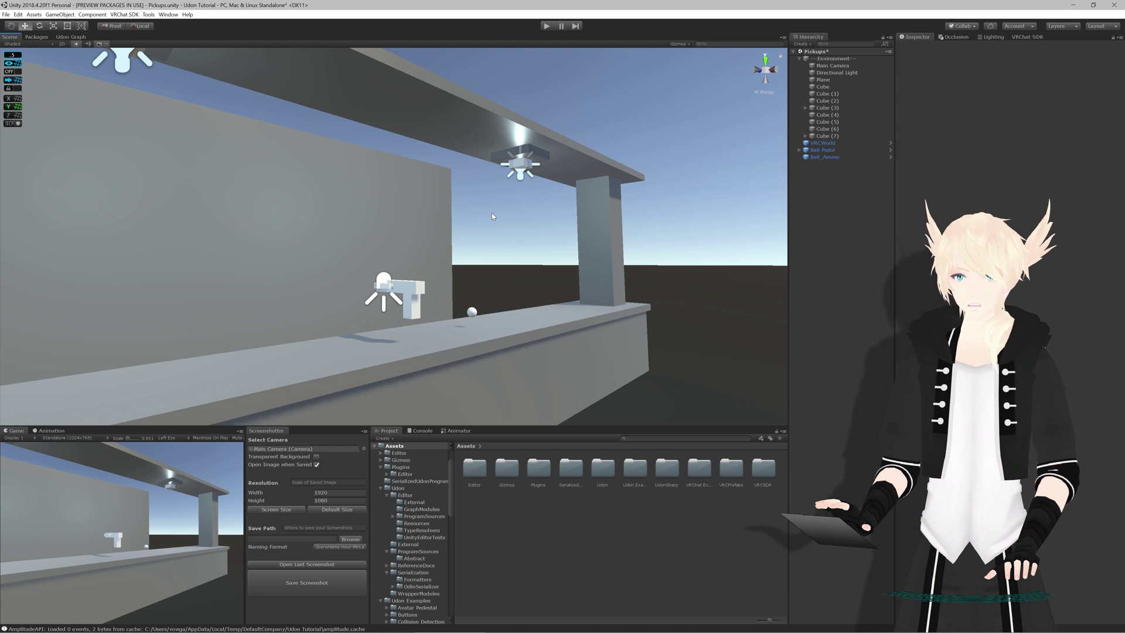
{"action": "left_click_drag", "start_coordinate": [492, 217], "coordinate": [484, 224], "text": "alt"}
Select Main Camera and change its Clear Flags from Don't Clear to Skybox.
{"action": "left_click", "coordinate": [446, 264]}
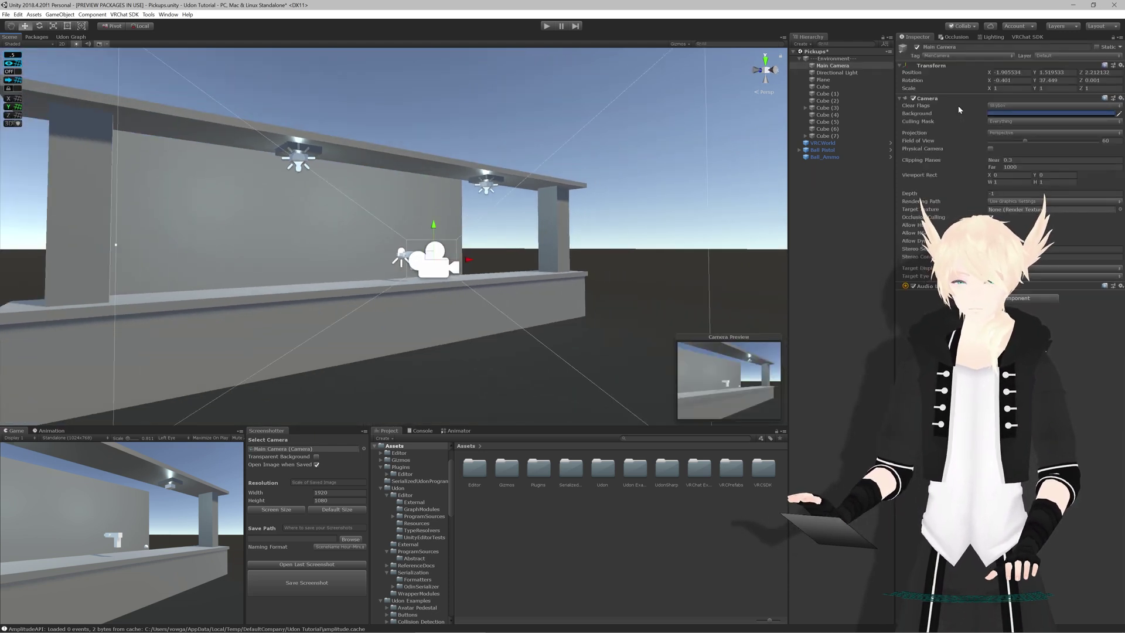
{"action": "left_click", "coordinate": [999, 106]}
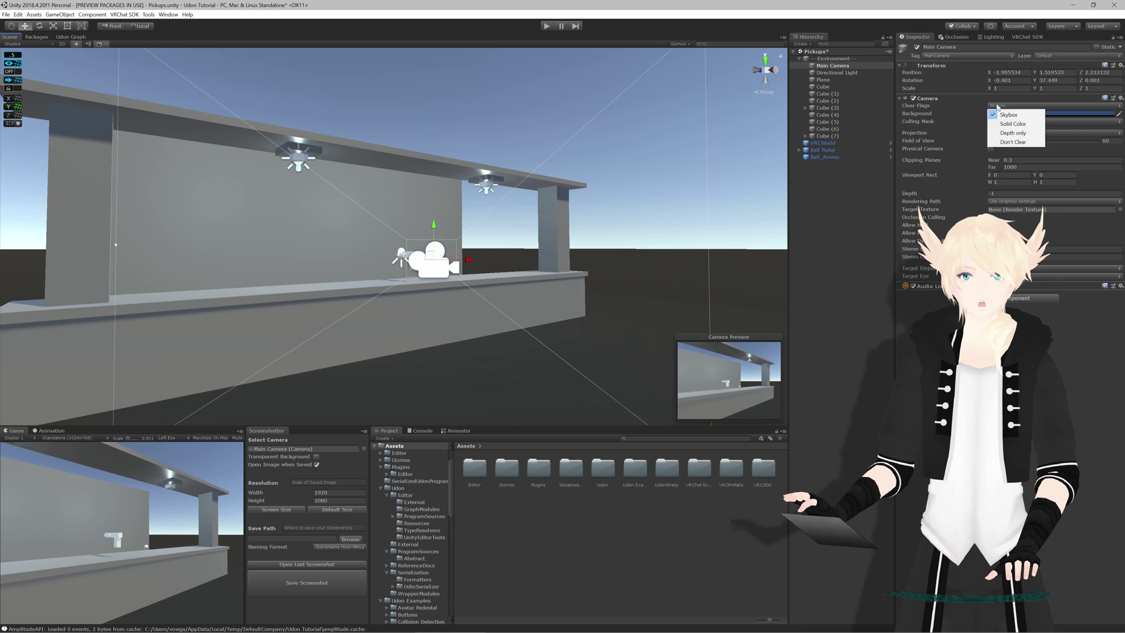
{"action": "left_click", "coordinate": [1012, 143]}
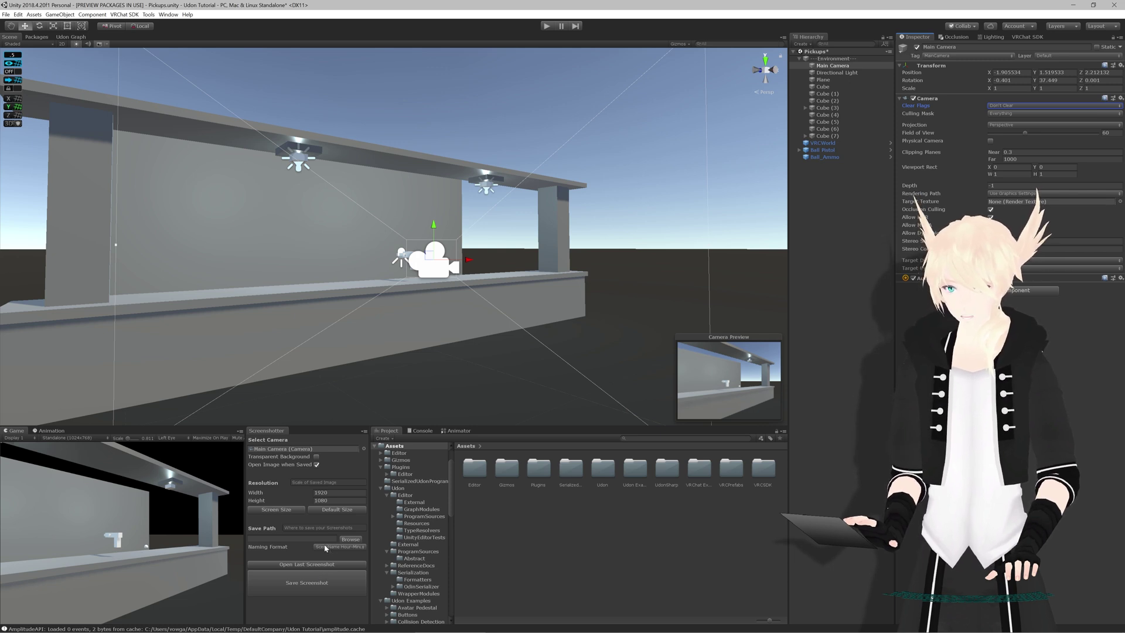
{"action": "left_click", "coordinate": [1001, 105]}
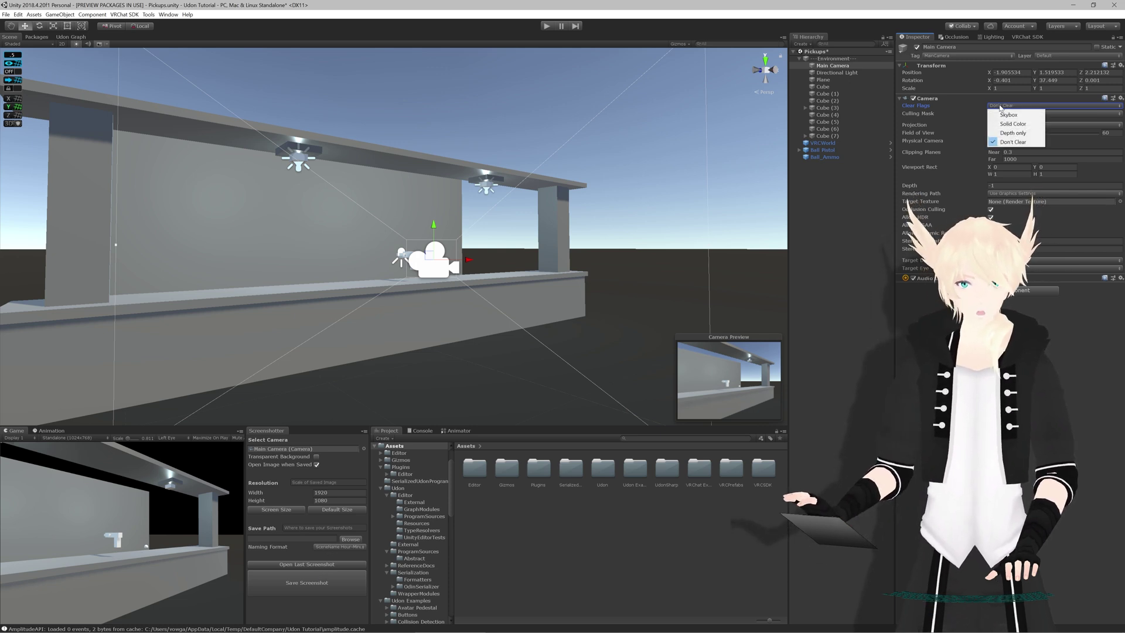
{"action": "left_click", "coordinate": [1003, 114]}
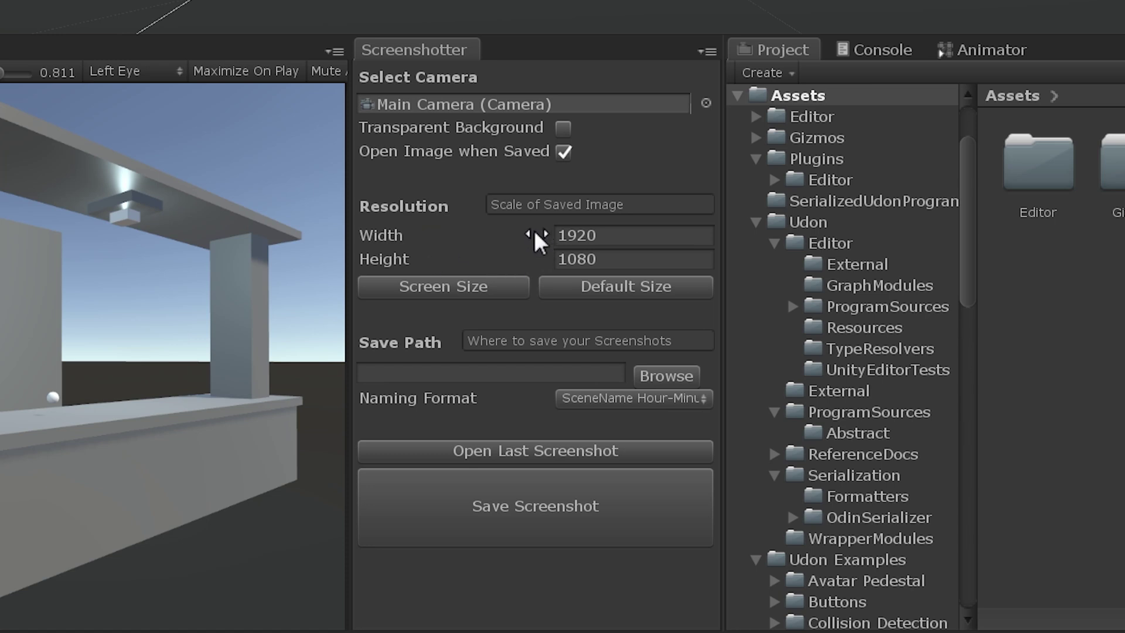
{"action": "left_click_drag", "start_coordinate": [536, 237], "coordinate": [481, 238]}
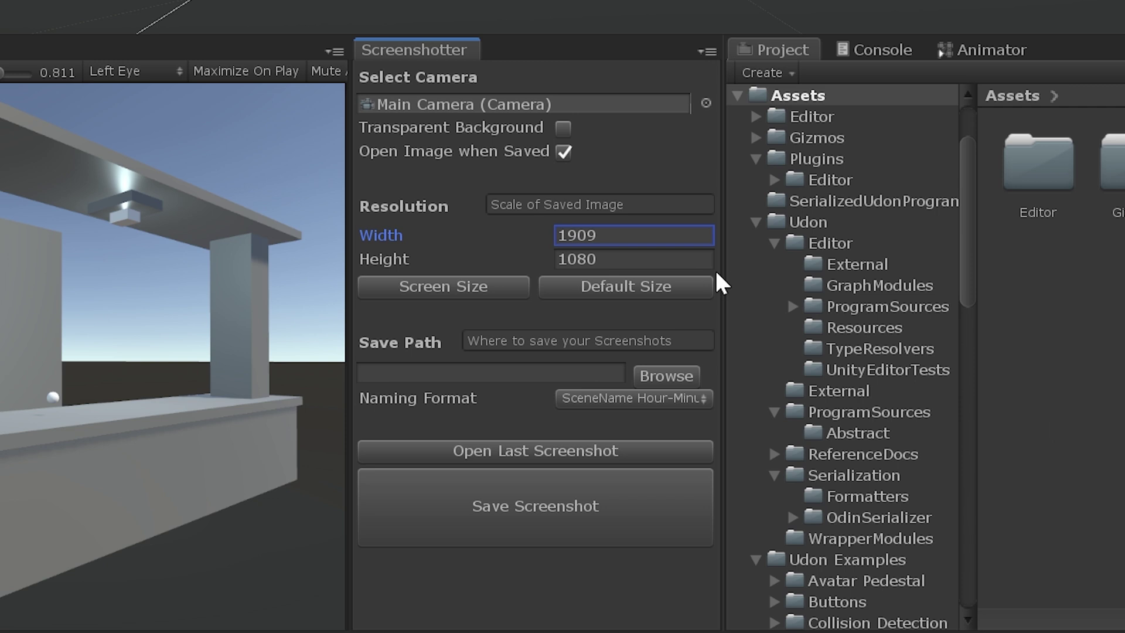
{"action": "left_click", "coordinate": [649, 240]}
{"action": "type", "text": "1910"}
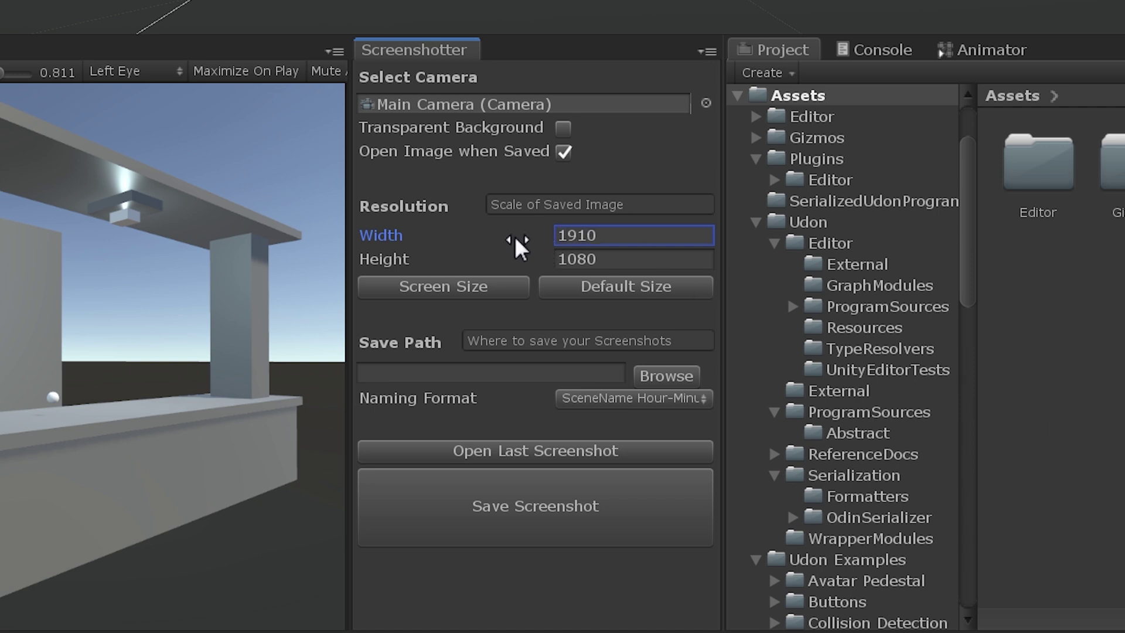
{"action": "mouse_move", "coordinate": [516, 240]}
{"action": "left_mouse_down"}
{"action": "mouse_move", "coordinate": [416, 250]}
{"action": "mouse_move", "coordinate": [534, 239]}
{"action": "left_mouse_up"}
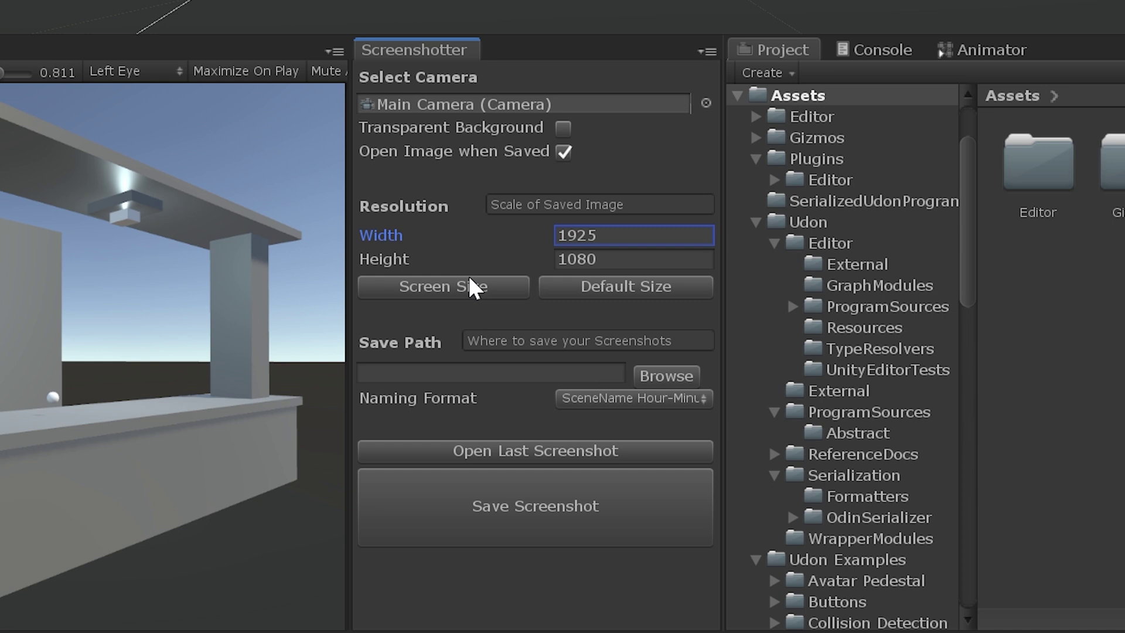
{"action": "left_click", "coordinate": [592, 289]}
Match the screenshot size to the 1024x768, Free Aspect and widened Game view previews.
{"action": "left_click", "coordinate": [463, 293]}
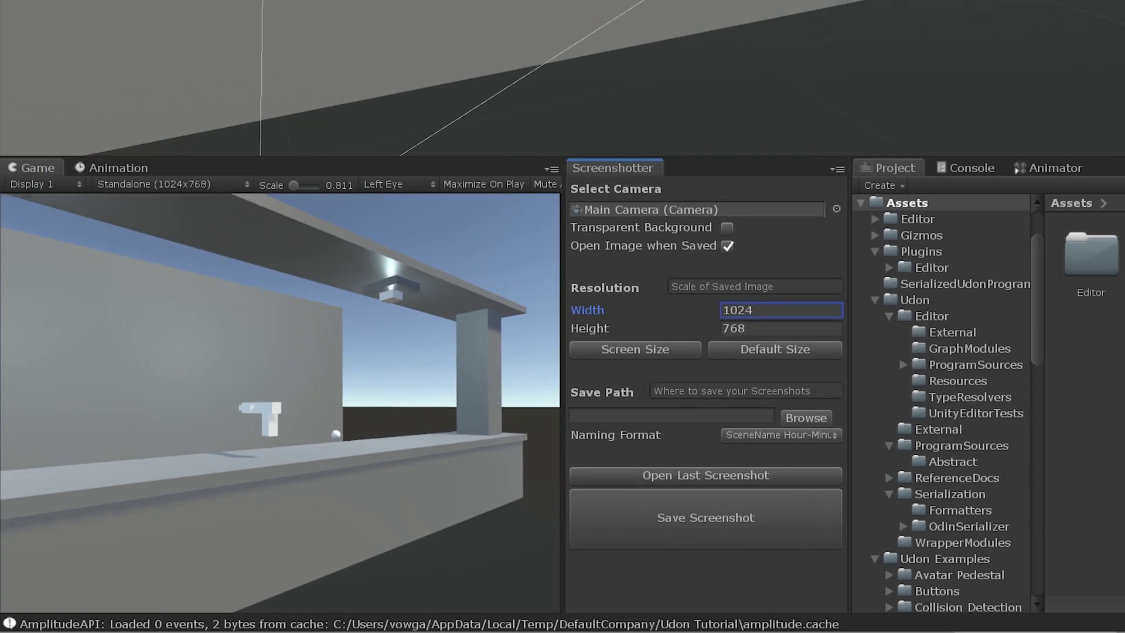
{"action": "left_click", "coordinate": [174, 184]}
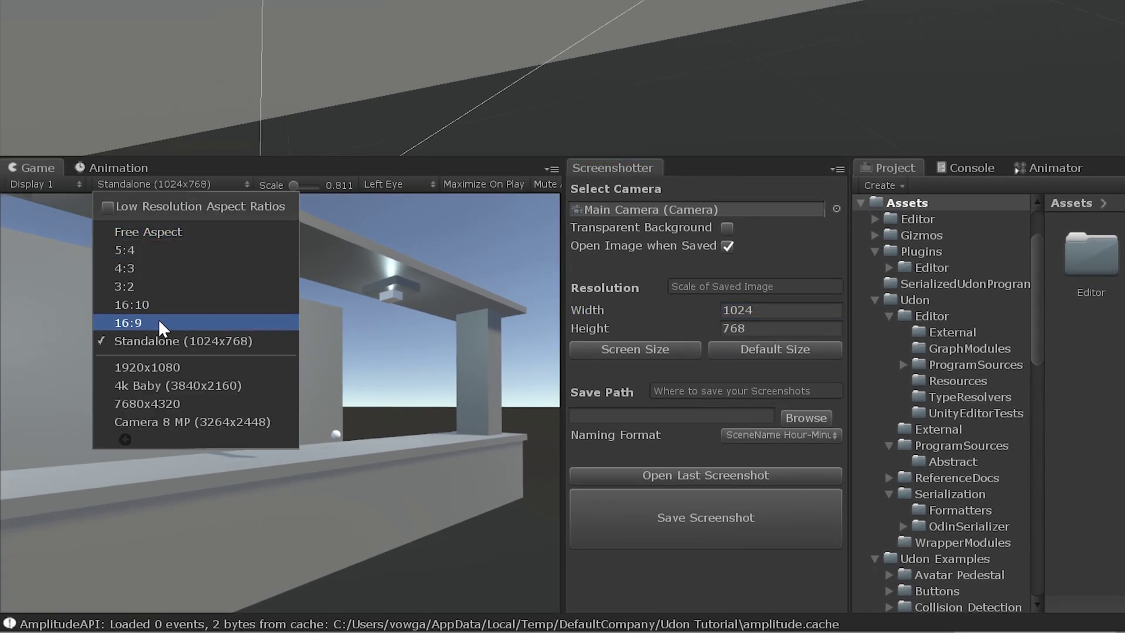
{"action": "left_click", "coordinate": [164, 231]}
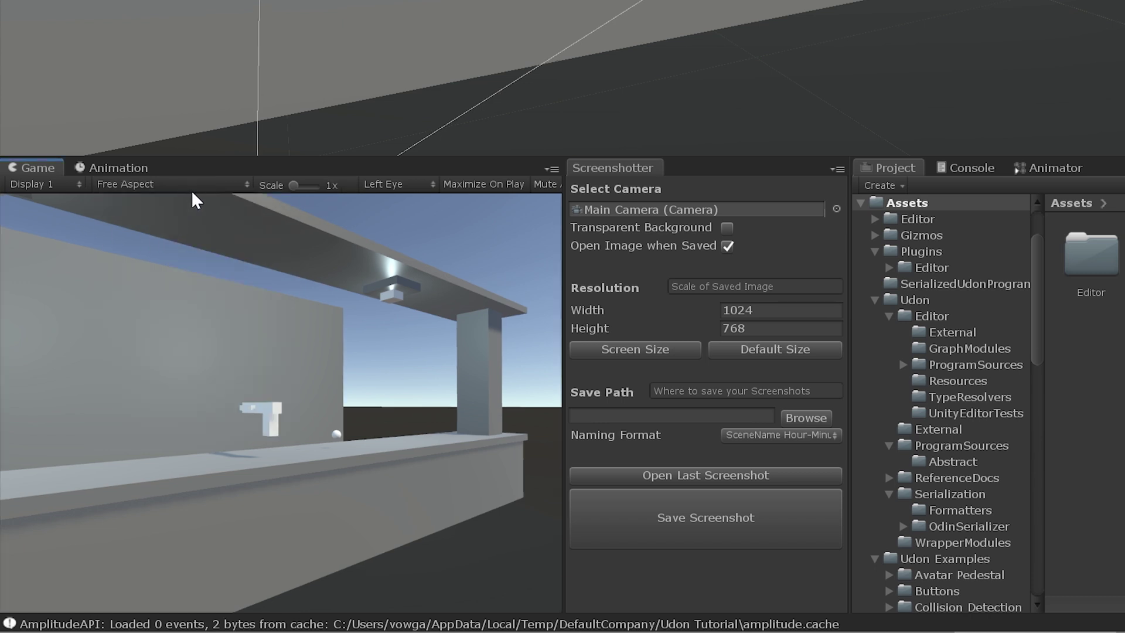
{"action": "left_click", "coordinate": [662, 351]}
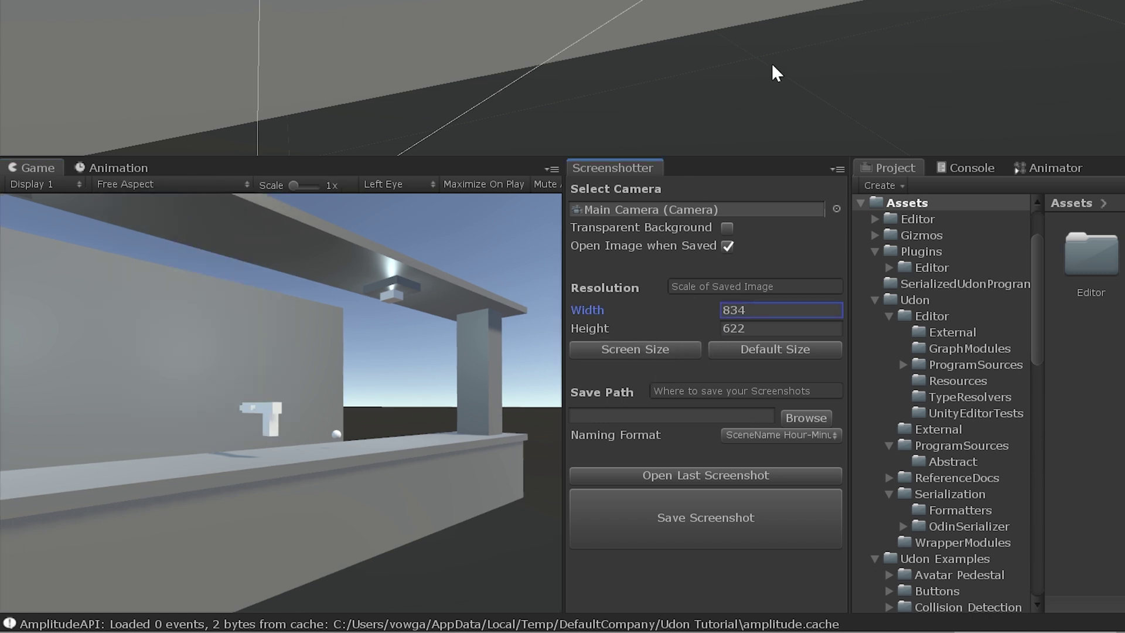
{"action": "left_click_drag", "start_coordinate": [565, 259], "coordinate": [657, 267]}
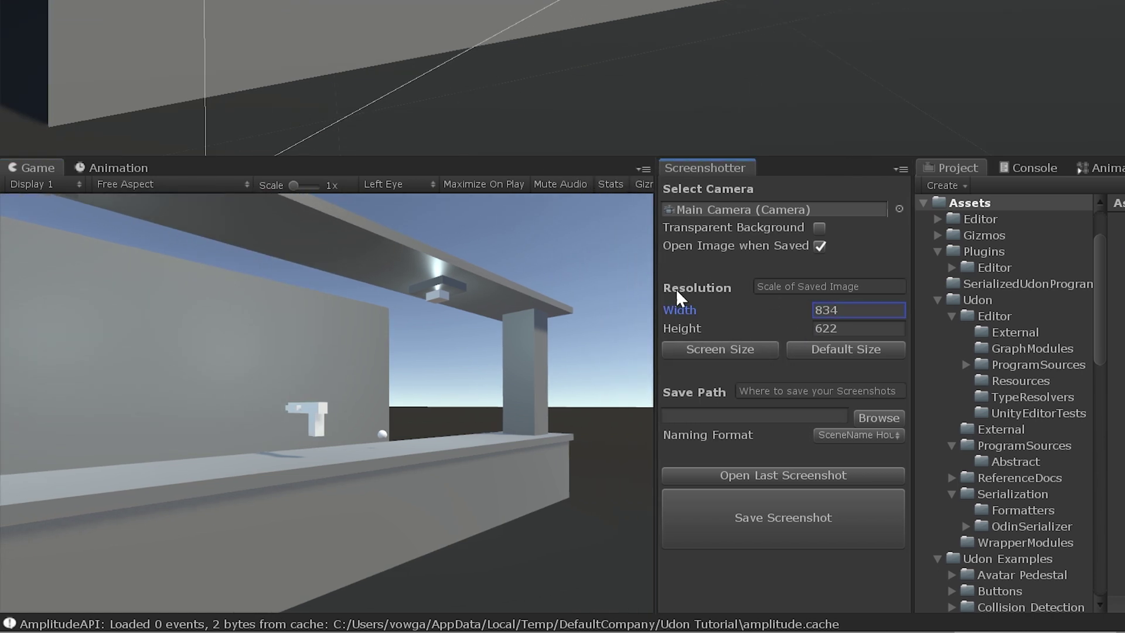
{"action": "left_click", "coordinate": [702, 349]}
Copy the 1920x1080, 3840x2160 and 7680x4320 preview presets into the screenshot size.
{"action": "left_click", "coordinate": [201, 185]}
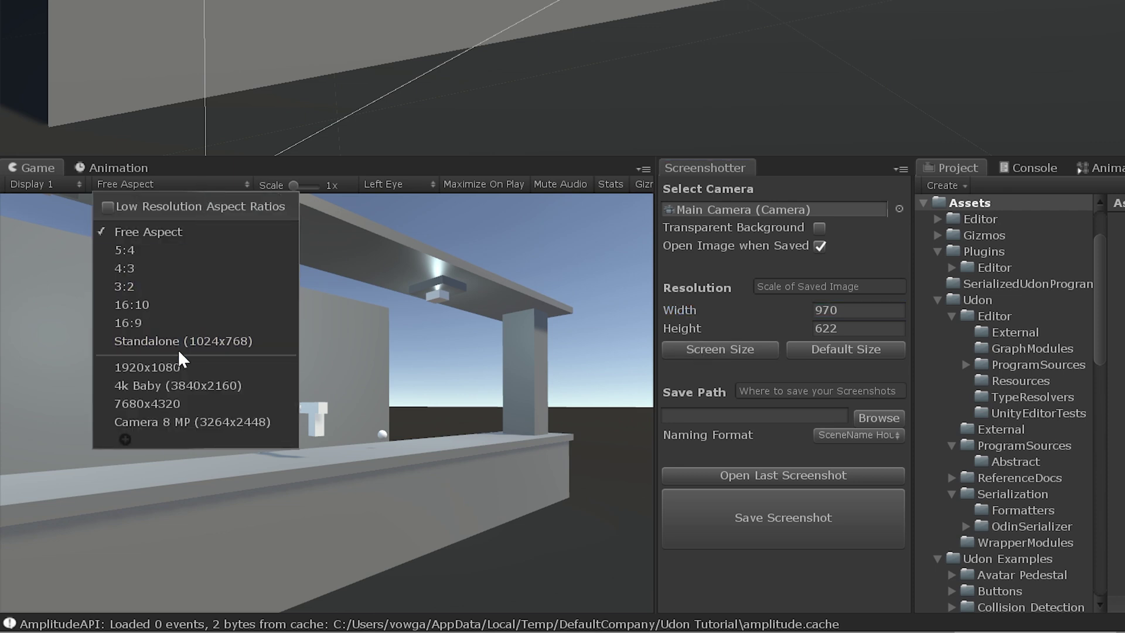
{"action": "left_click", "coordinate": [180, 367]}
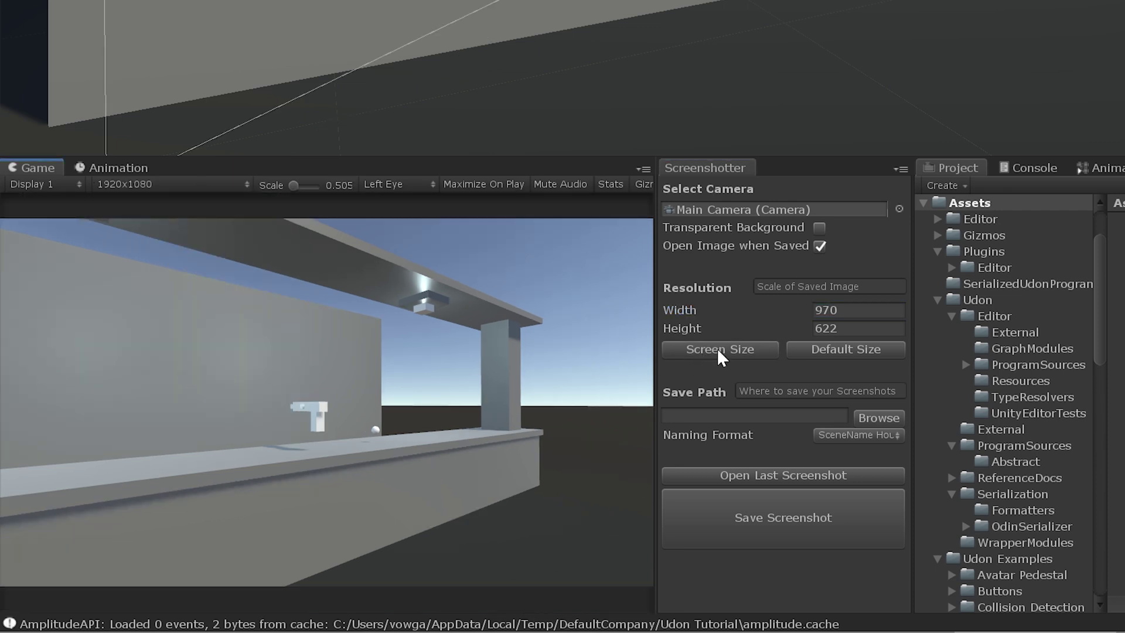
{"action": "left_click", "coordinate": [743, 351]}
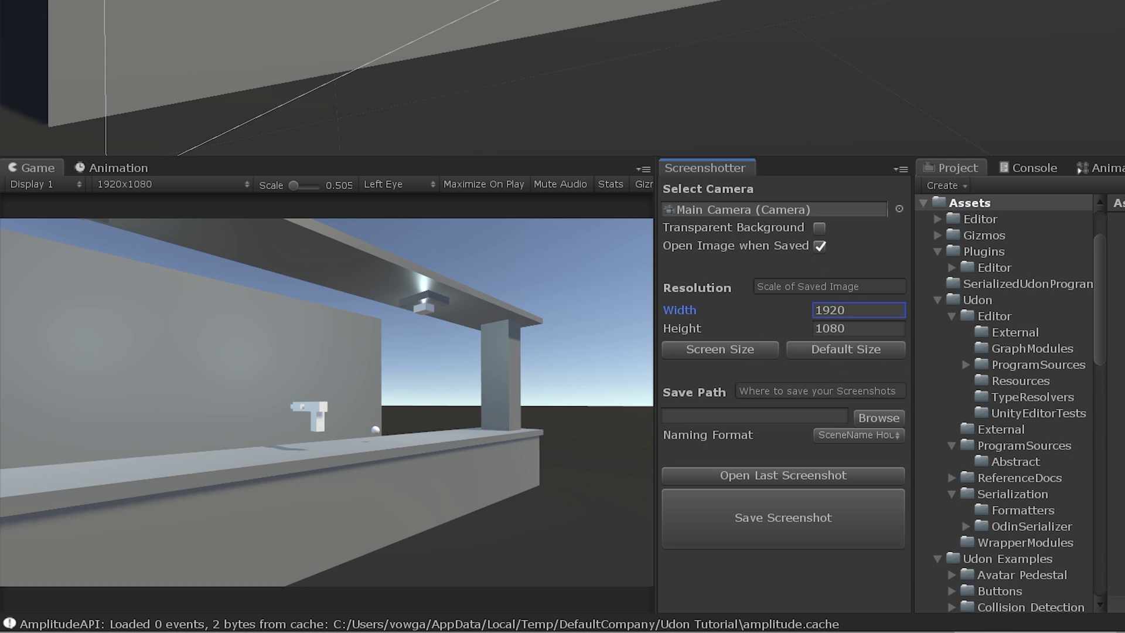
{"action": "left_click", "coordinate": [163, 187]}
{"action": "left_click", "coordinate": [175, 382]}
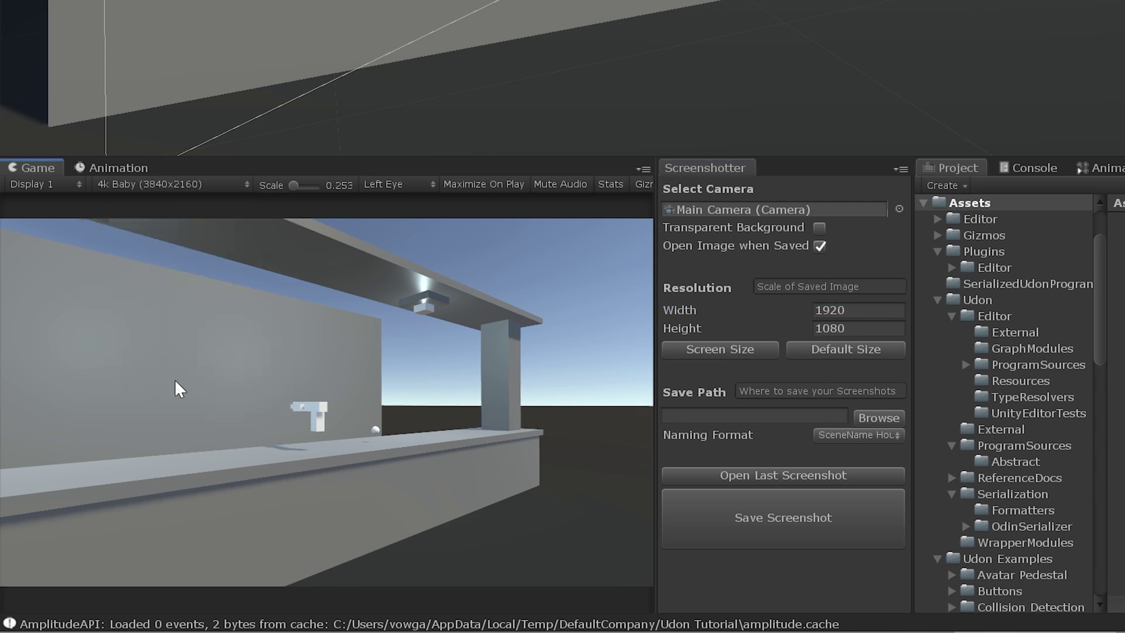
{"action": "left_click", "coordinate": [746, 350]}
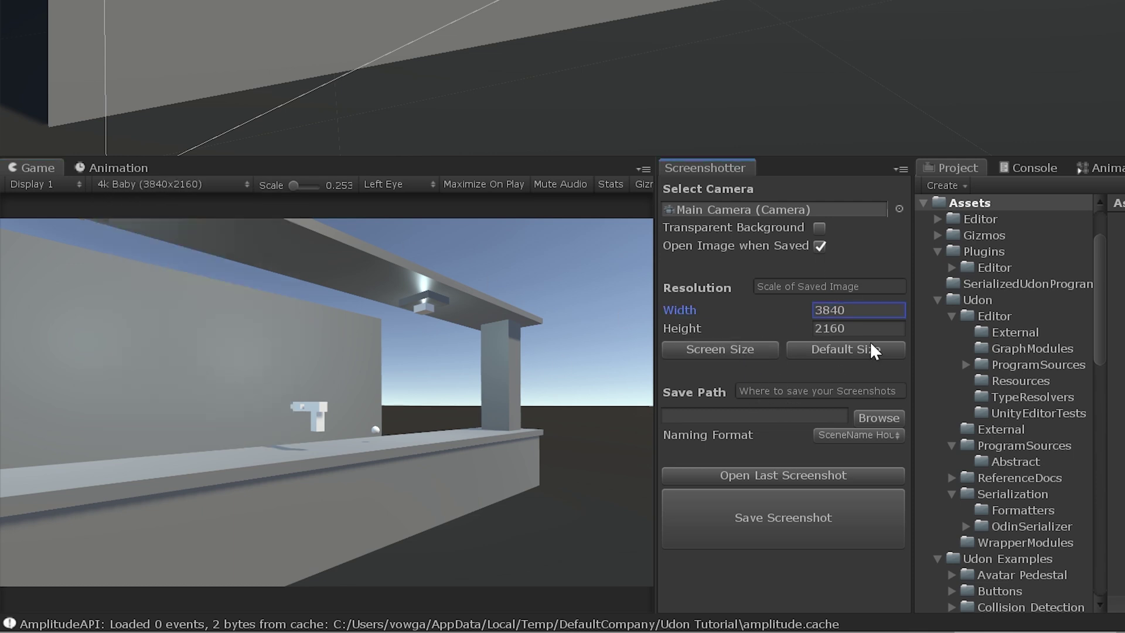
{"action": "left_click", "coordinate": [227, 188]}
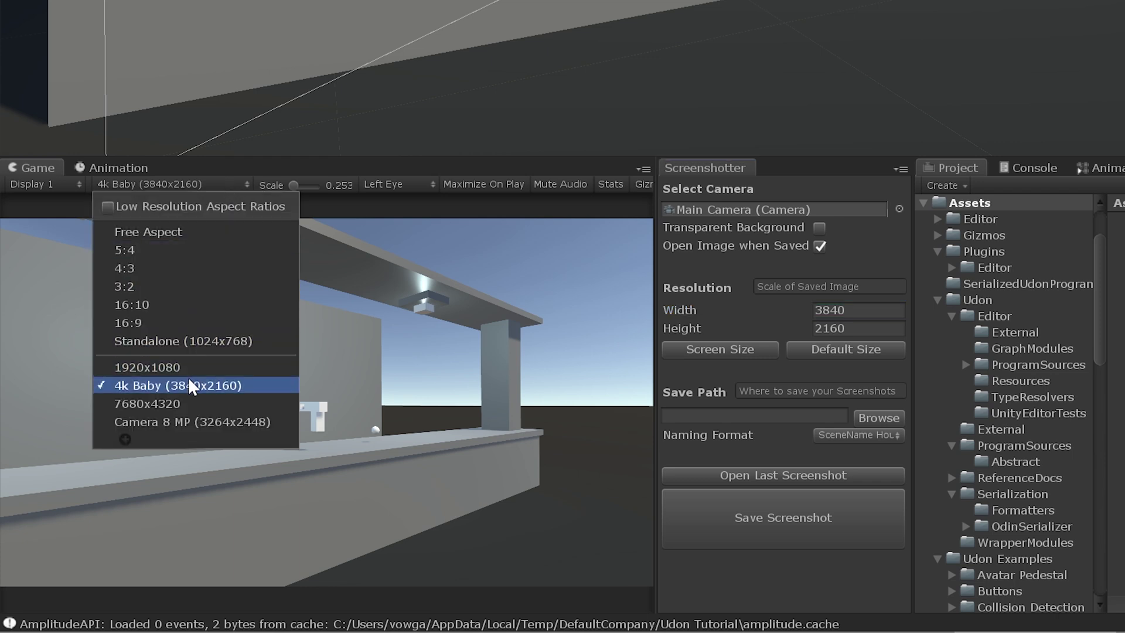
{"action": "left_click", "coordinate": [196, 404]}
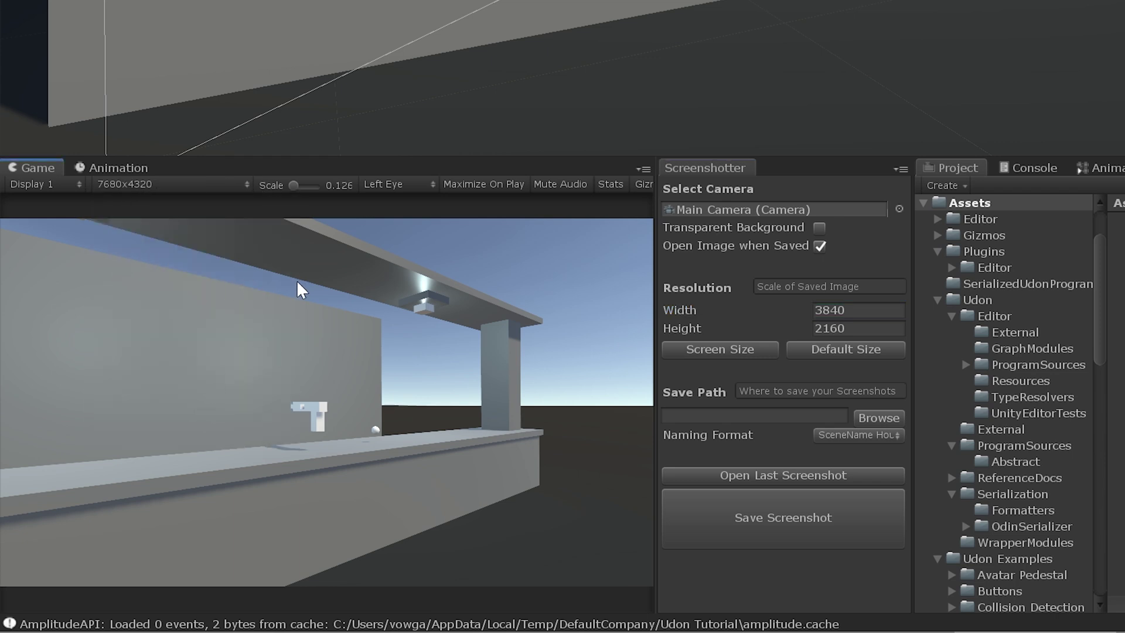
{"action": "left_click", "coordinate": [737, 349]}
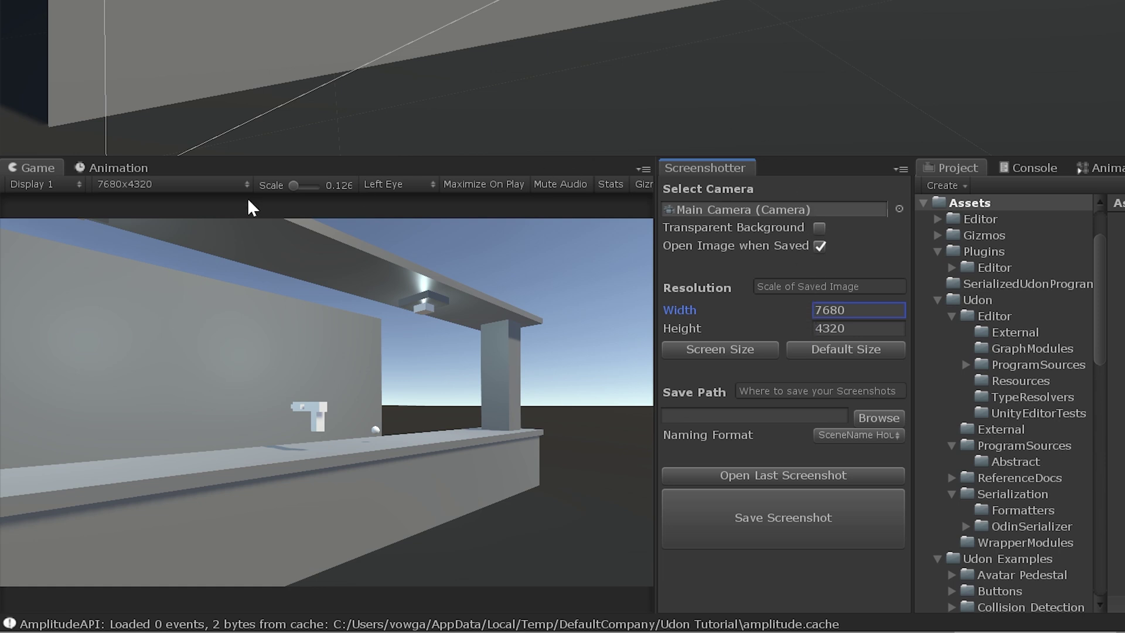
Return the Game view to Standalone (1024x768) and adjust the screenshot settings panel width.
{"action": "left_click", "coordinate": [155, 184]}
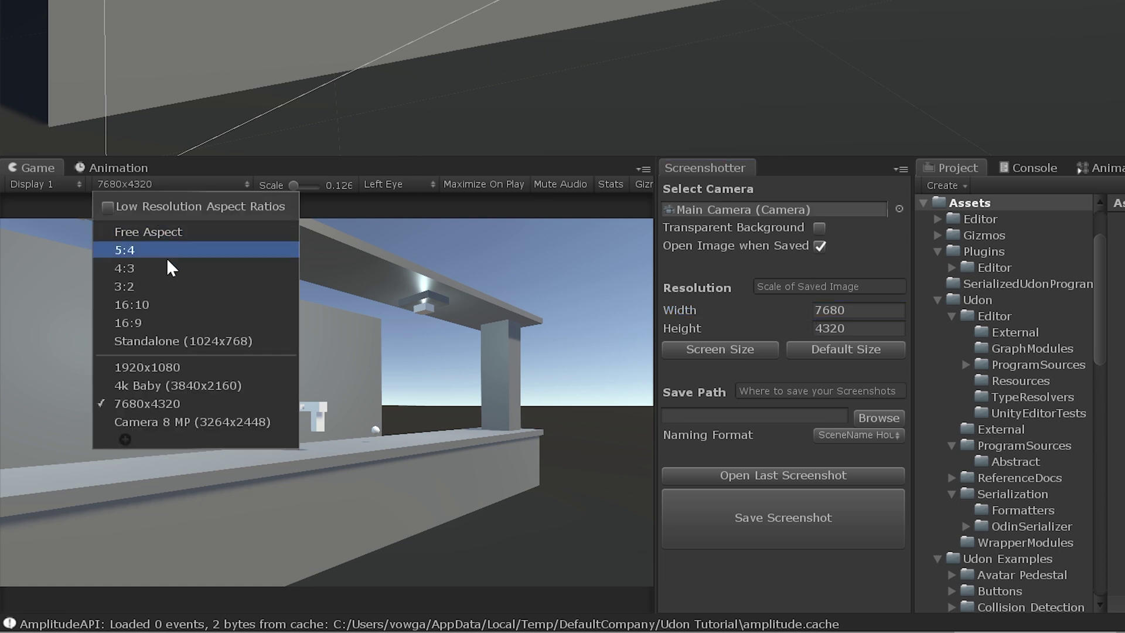
{"action": "left_click", "coordinate": [188, 343]}
{"action": "left_click_drag", "start_coordinate": [657, 323], "coordinate": [566, 338]}
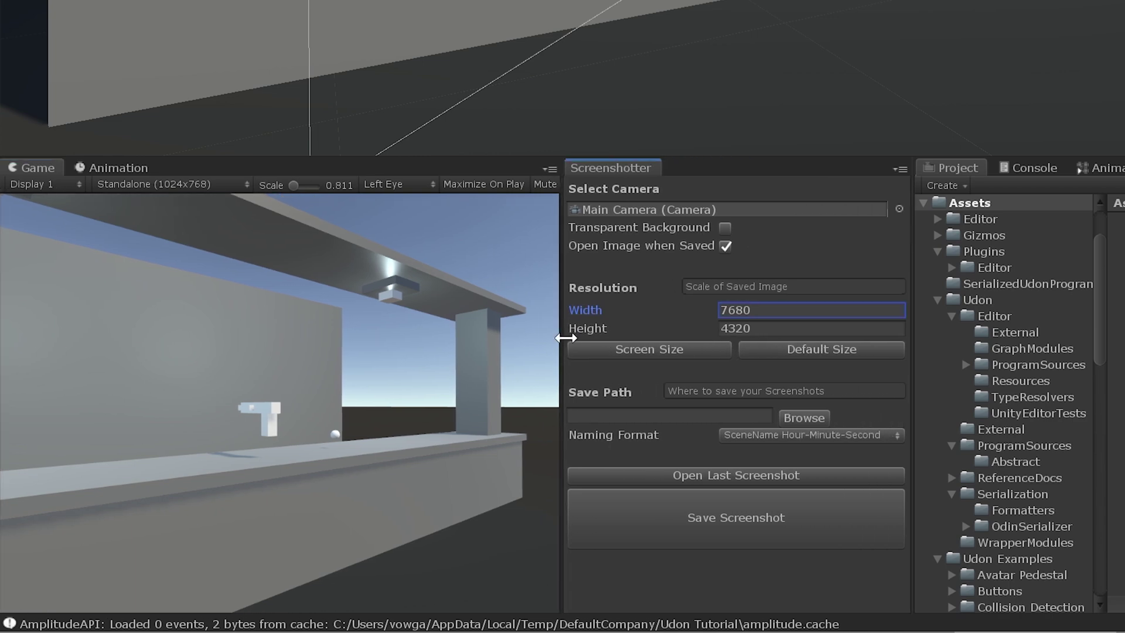
{"action": "left_click_drag", "start_coordinate": [907, 338], "coordinate": [910, 339]}
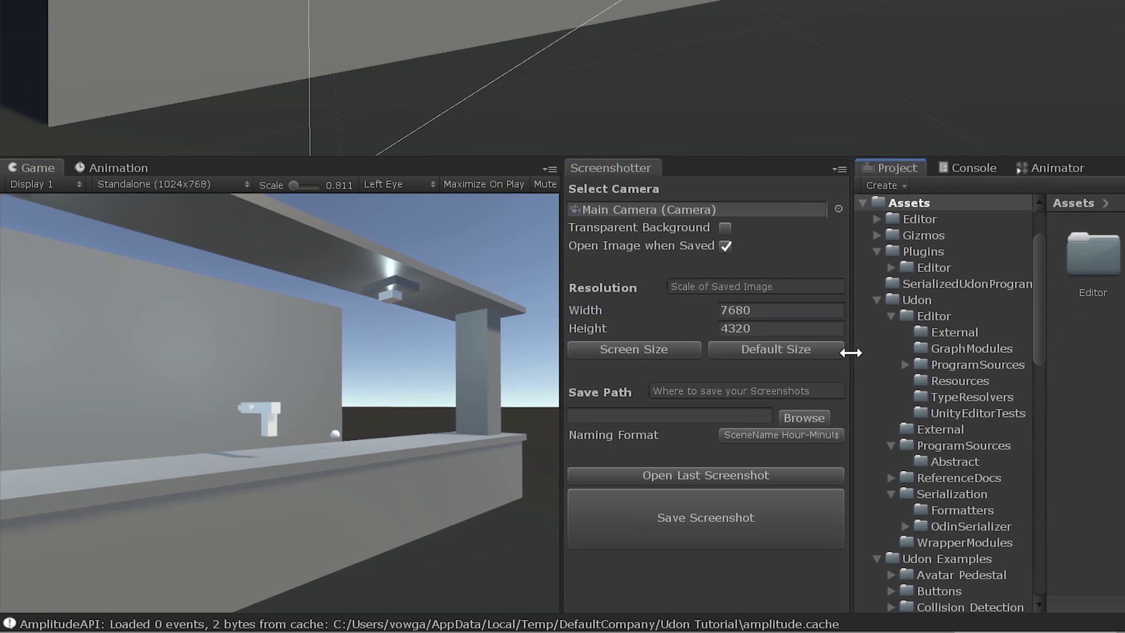
{"action": "left_click_drag", "start_coordinate": [851, 353], "coordinate": [841, 353]}
Reset to the default 1920 × 1080, then append *2 to width and height for 3840 × 2160.
{"action": "left_click", "coordinate": [731, 346]}
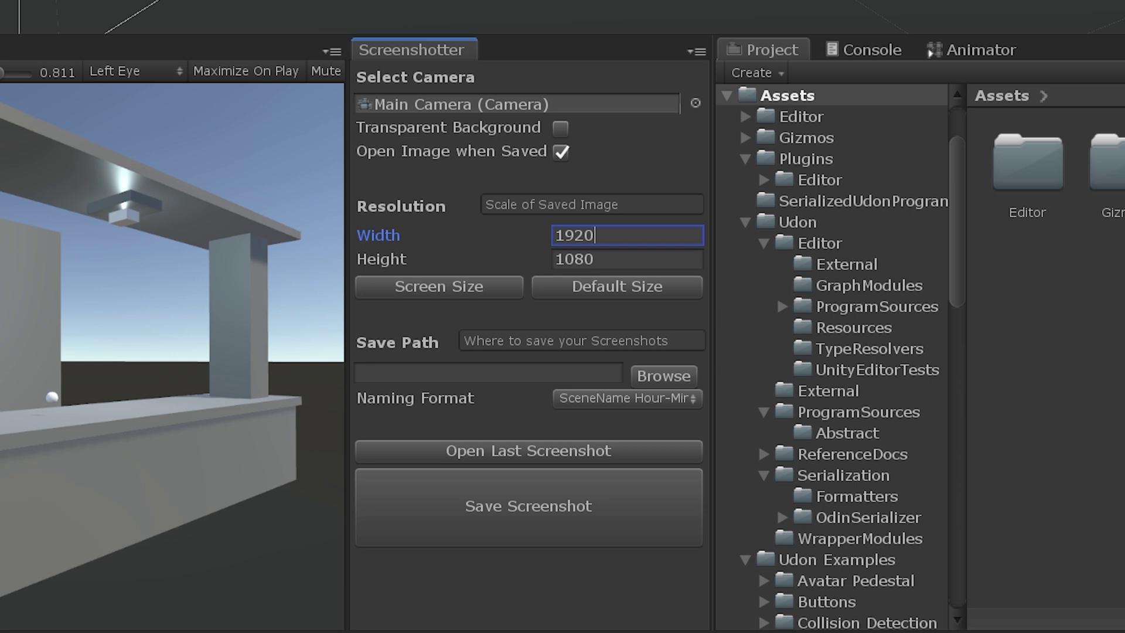
{"action": "type", "text": "*2"}
{"action": "key", "text": "Return"}
{"action": "key", "text": "Tab"}
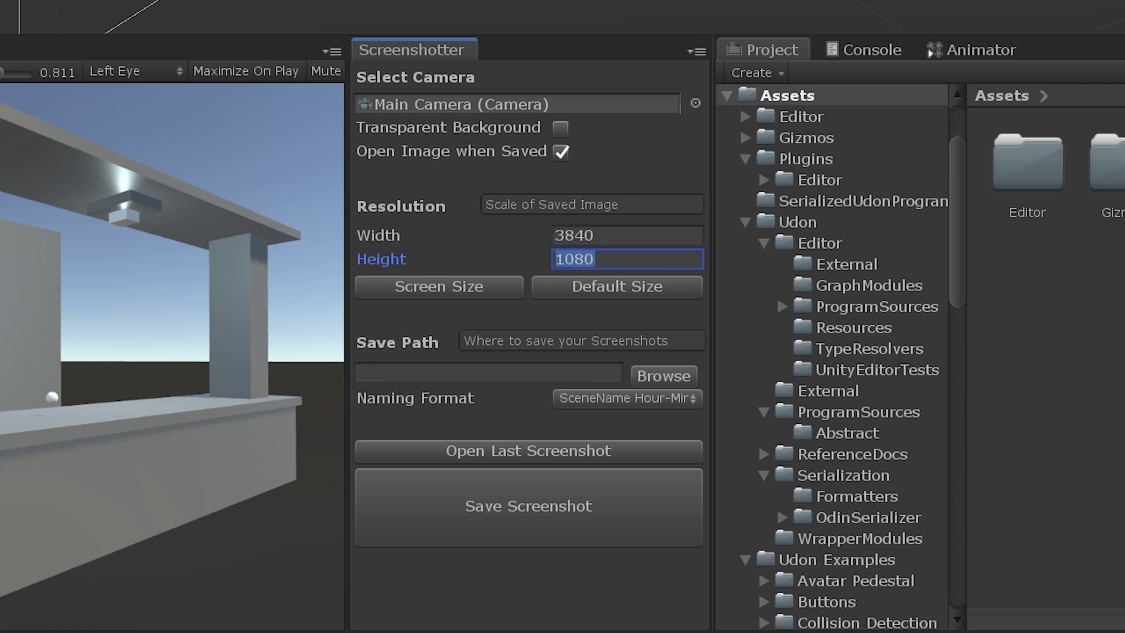
{"action": "key", "text": "End"}
{"action": "type", "text": "*2"}
{"action": "key", "text": "Return"}
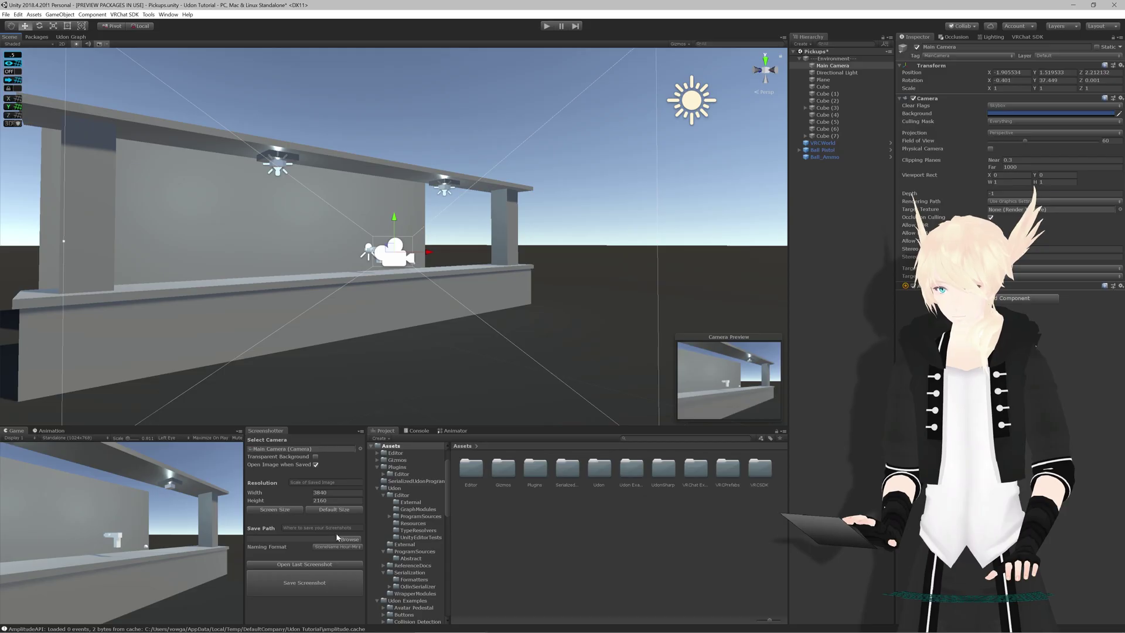
Create a Screenshots folder in Assets/Editor/Screenshotter and select it as the save location.
{"action": "left_click", "coordinate": [350, 540]}
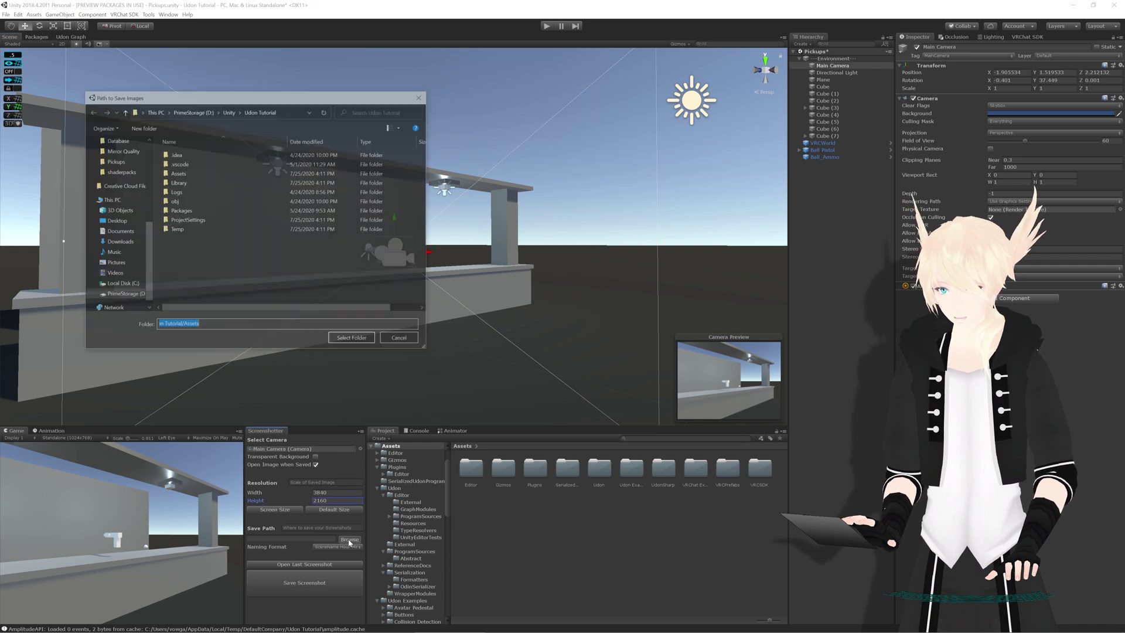
{"action": "double_click", "coordinate": [193, 172]}
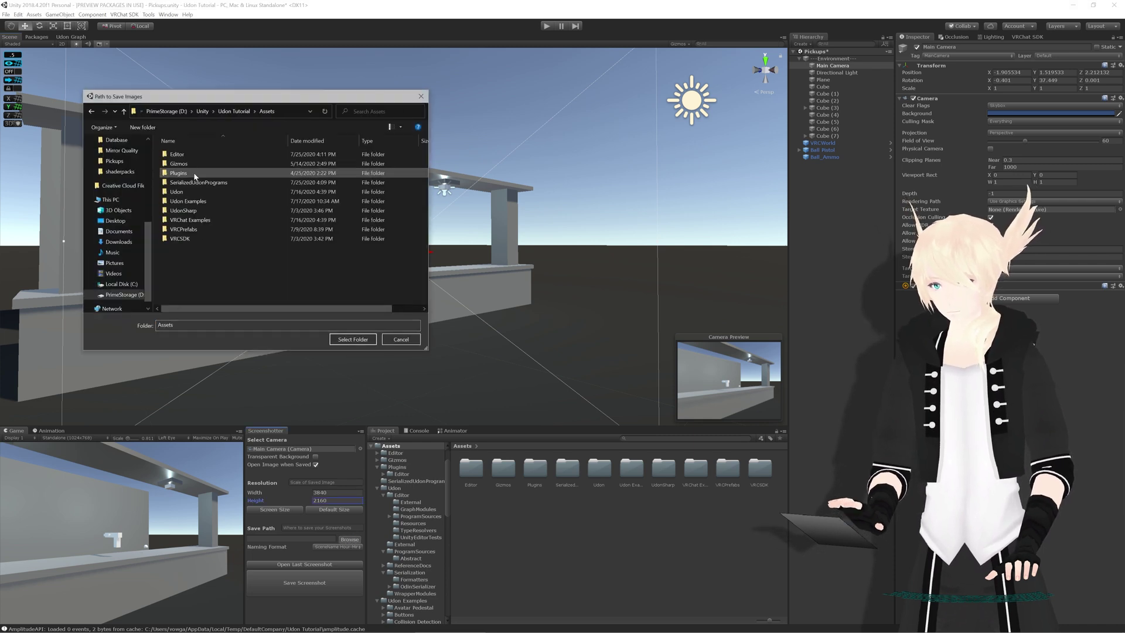
{"action": "double_click", "coordinate": [199, 154]}
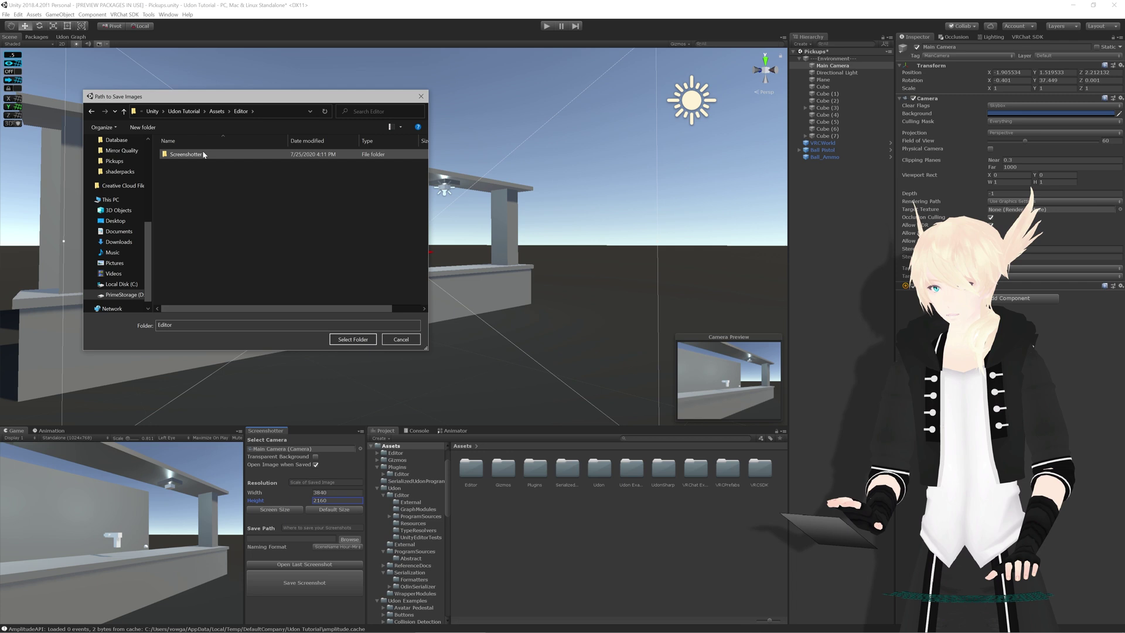
{"action": "double_click", "coordinate": [199, 155]}
{"action": "right_click", "coordinate": [209, 177]}
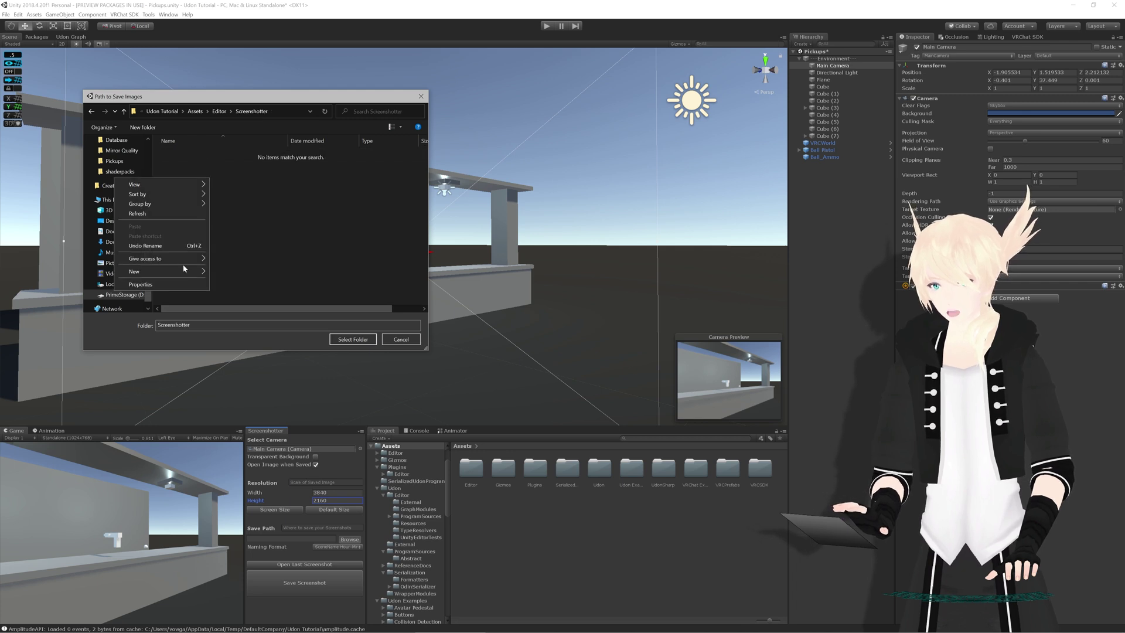
{"action": "mouse_move", "coordinate": [192, 270]}
{"action": "left_click", "coordinate": [234, 272]}
{"action": "type", "text": "S"}
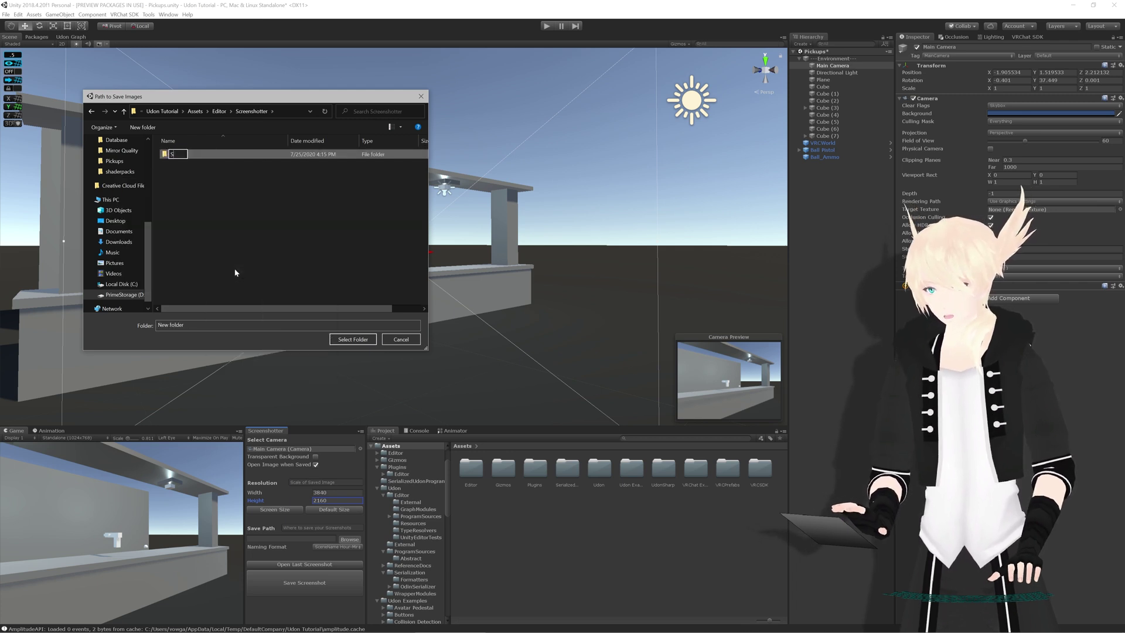
{"action": "type", "text": "creenshots"}
{"action": "key", "text": "Return"}
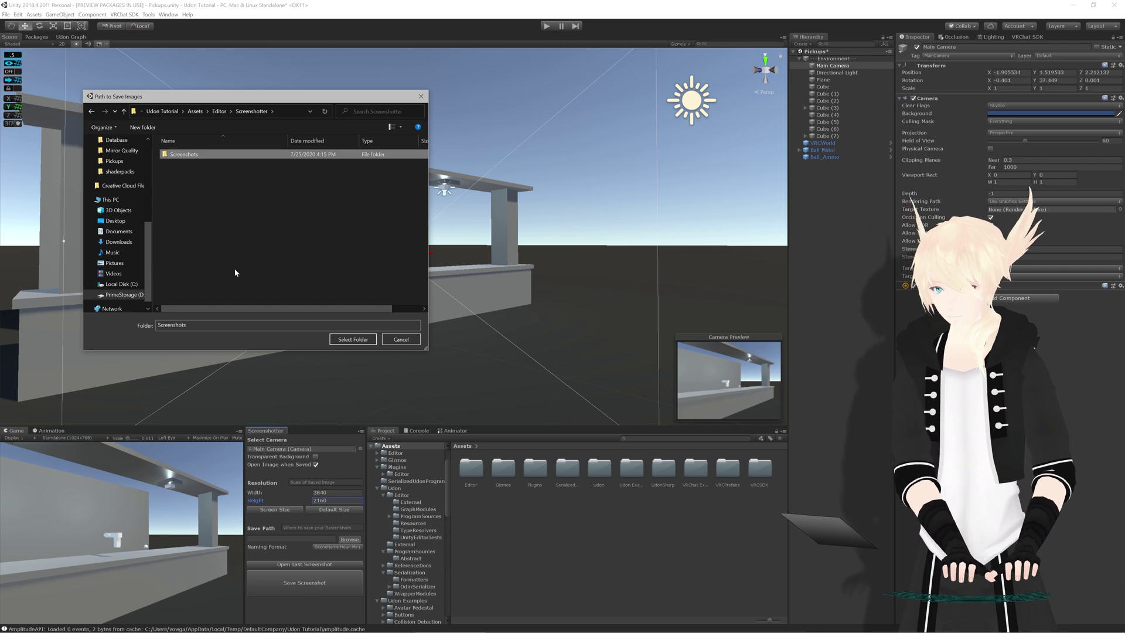
{"action": "left_click", "coordinate": [353, 340]}
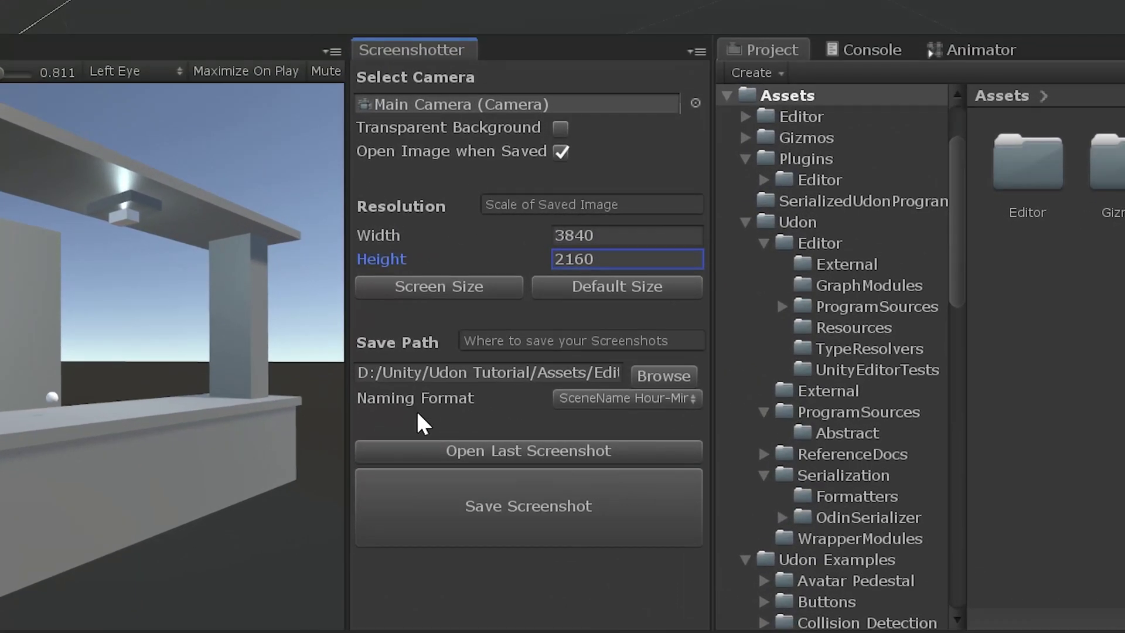
Set naming format to CustomName Hour-Minute-Second and change the custom name to PhotoTaken.
{"action": "left_click", "coordinate": [583, 398]}
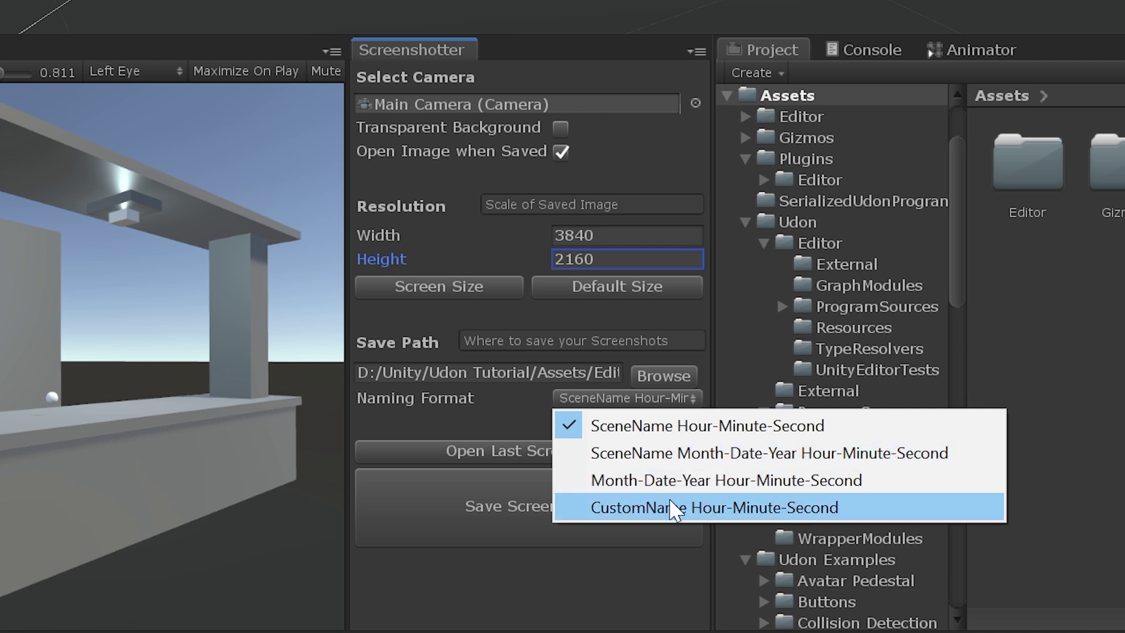
{"action": "left_click", "coordinate": [727, 508]}
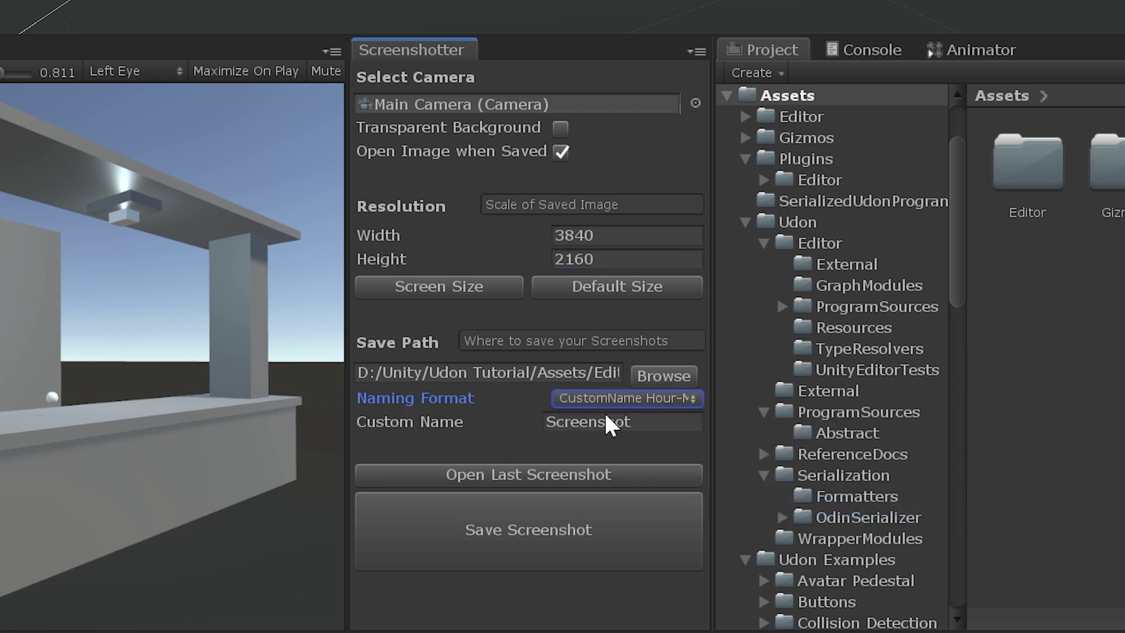
{"action": "left_click", "coordinate": [621, 426]}
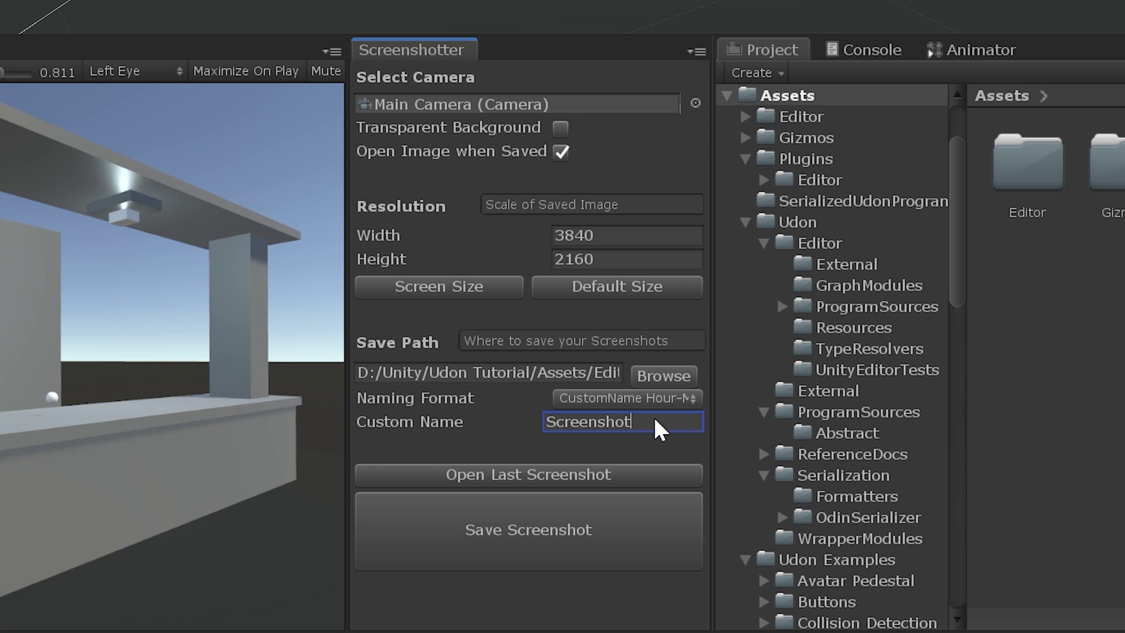
{"action": "left_click_drag", "start_coordinate": [642, 414], "coordinate": [505, 413]}
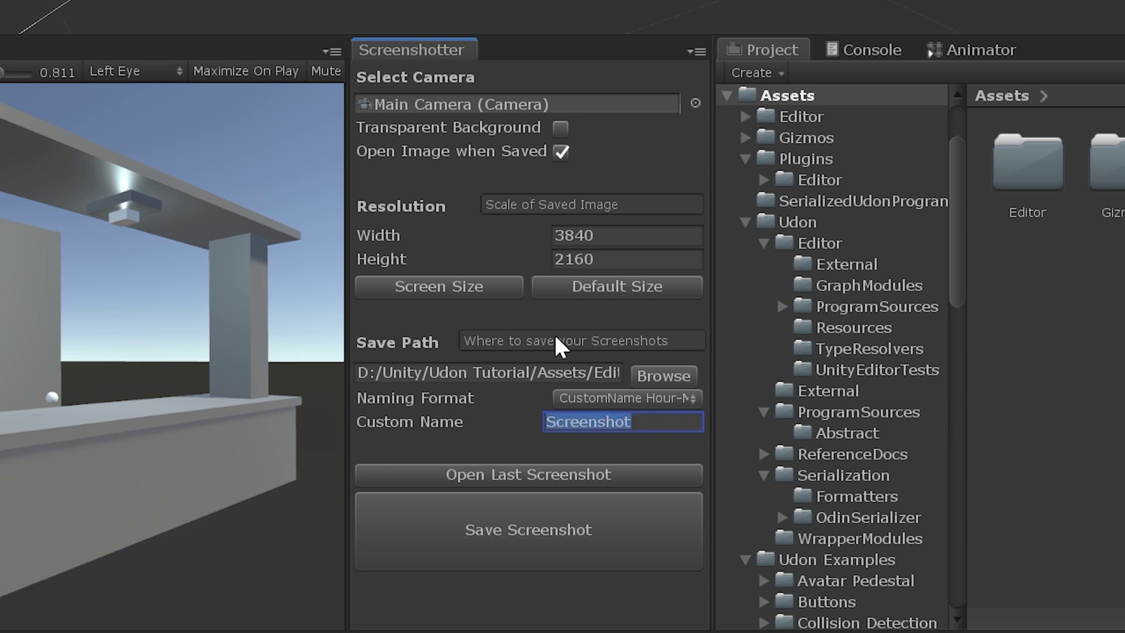
{"action": "type", "text": "Phot"}
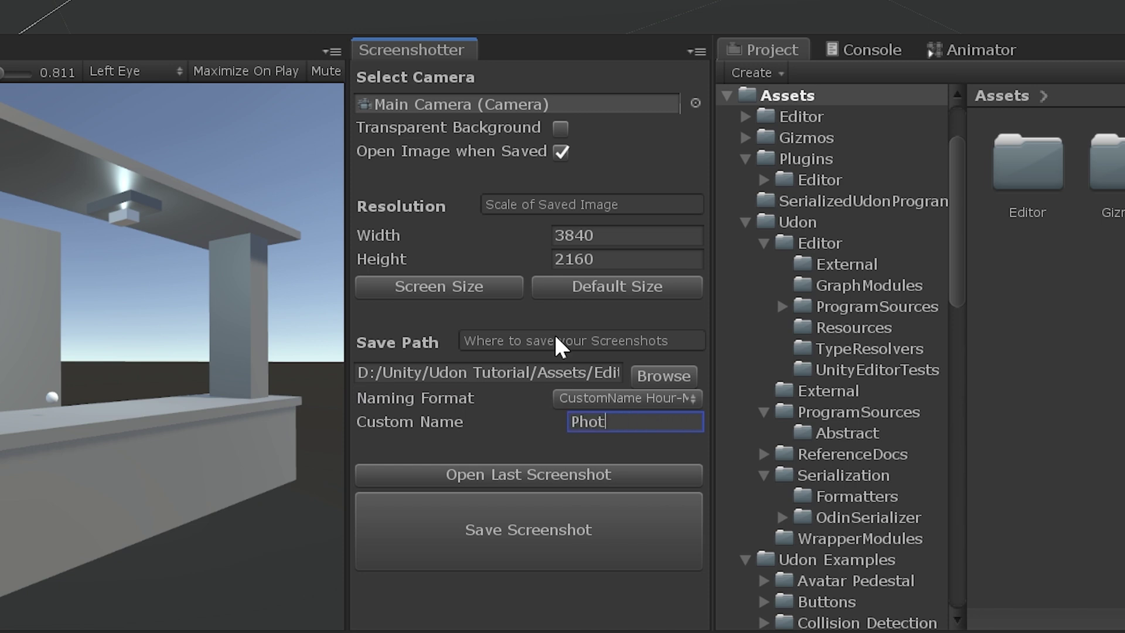
{"action": "type", "text": "oTaken"}
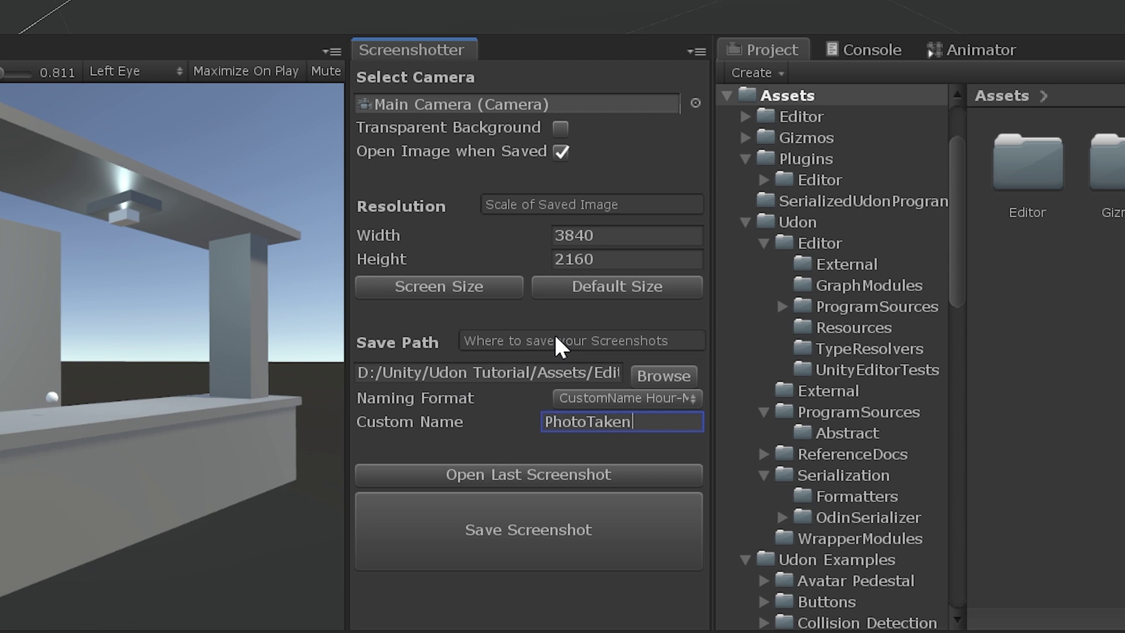
Switch naming to scene name plus time, then back to CustomName Hour-Minute-Second.
{"action": "left_click", "coordinate": [584, 398]}
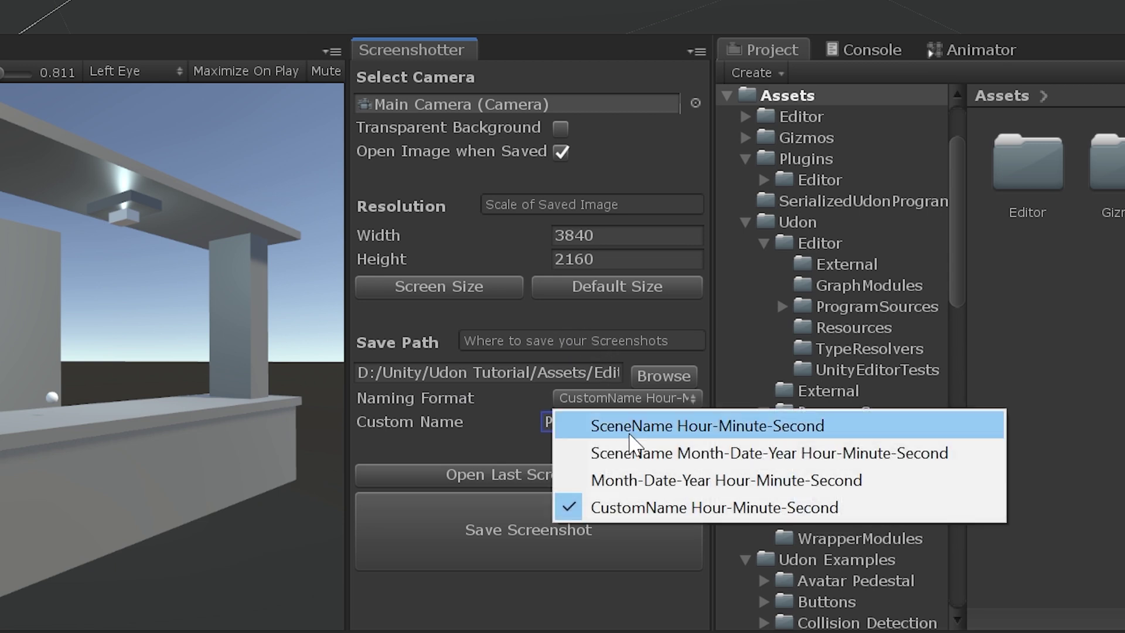
{"action": "left_click", "coordinate": [609, 426]}
{"action": "left_click", "coordinate": [616, 398]}
{"action": "left_click", "coordinate": [640, 508]}
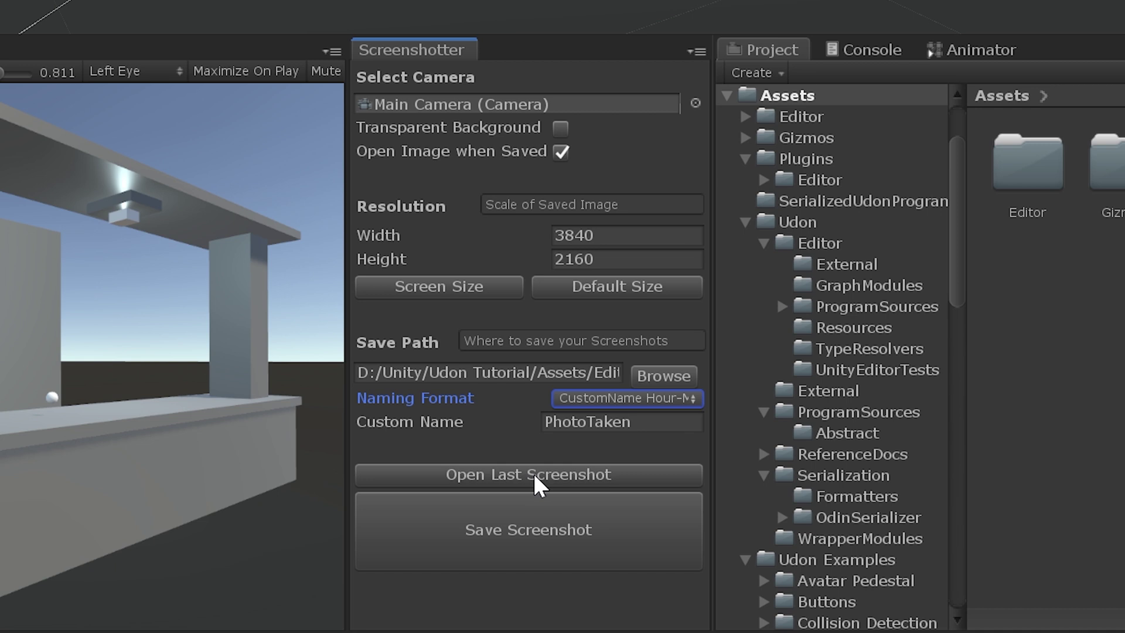
{"action": "left_click", "coordinate": [868, 52]}
{"action": "left_click", "coordinate": [752, 71]}
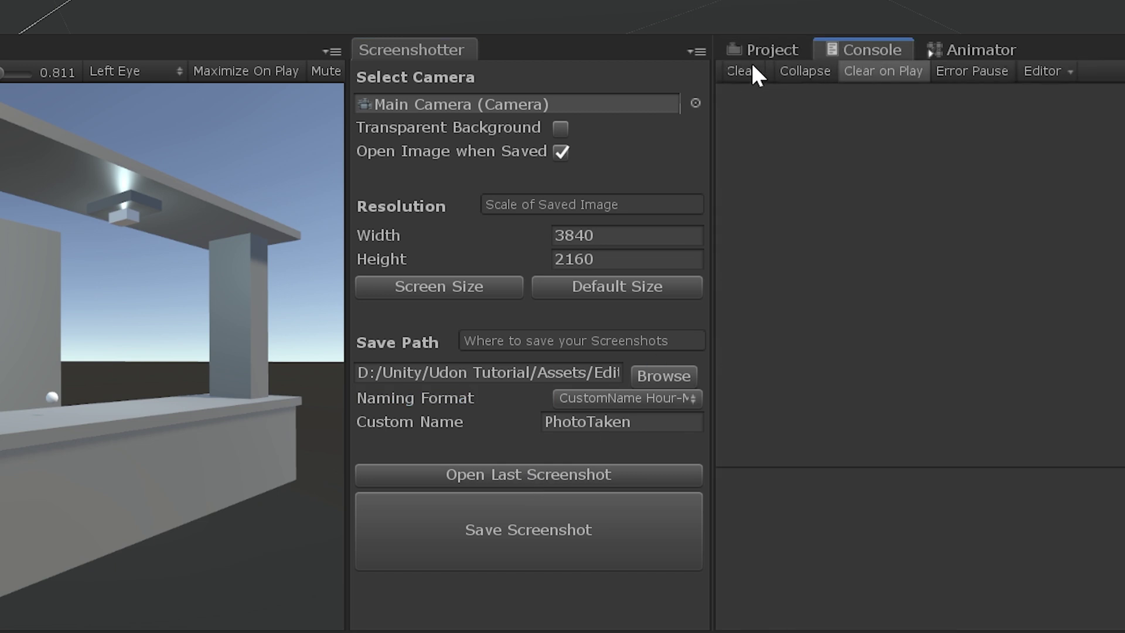
{"action": "left_click", "coordinate": [511, 476]}
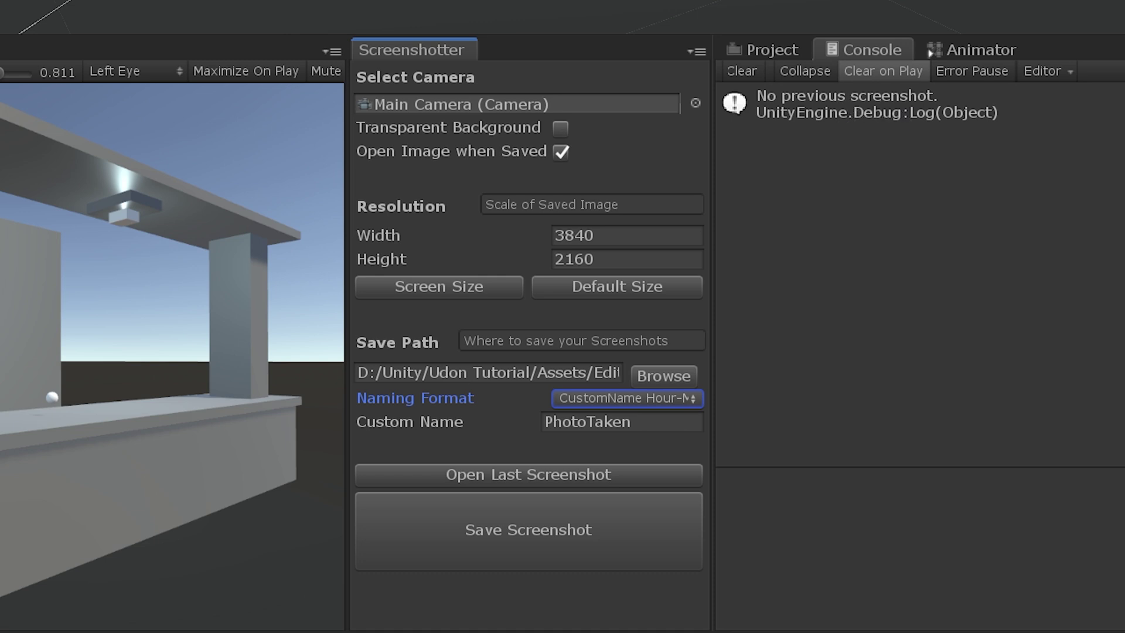
{"action": "left_click", "coordinate": [751, 72]}
{"action": "left_click", "coordinate": [763, 53]}
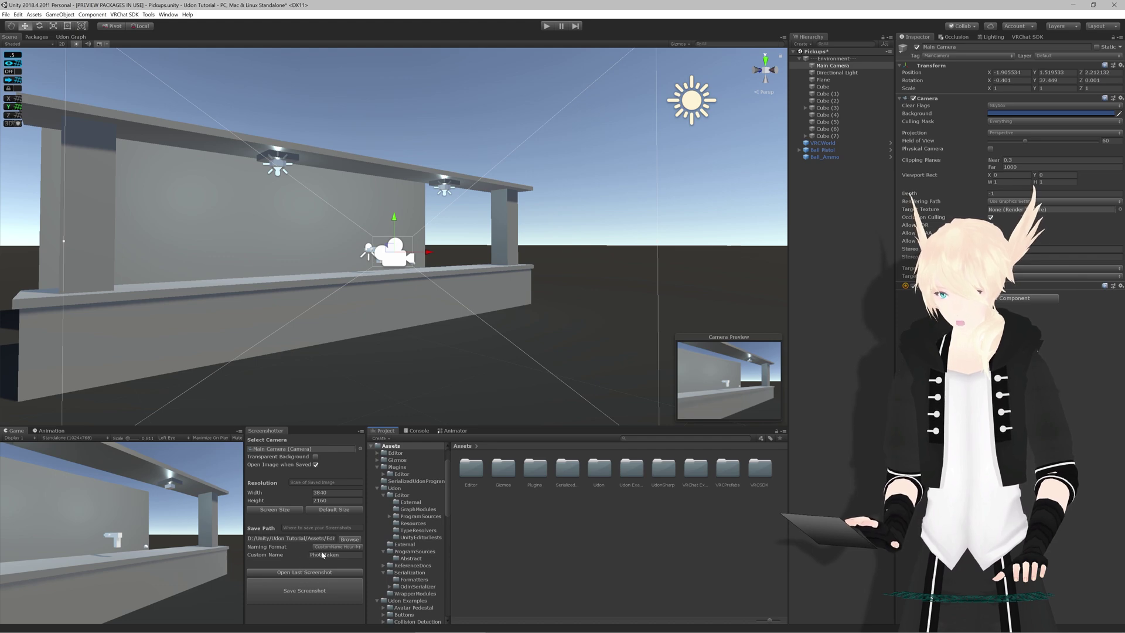
Save a 4K screenshot and view PhotoTaken_16-16-54.png in the Photos window.
{"action": "left_click", "coordinate": [304, 591]}
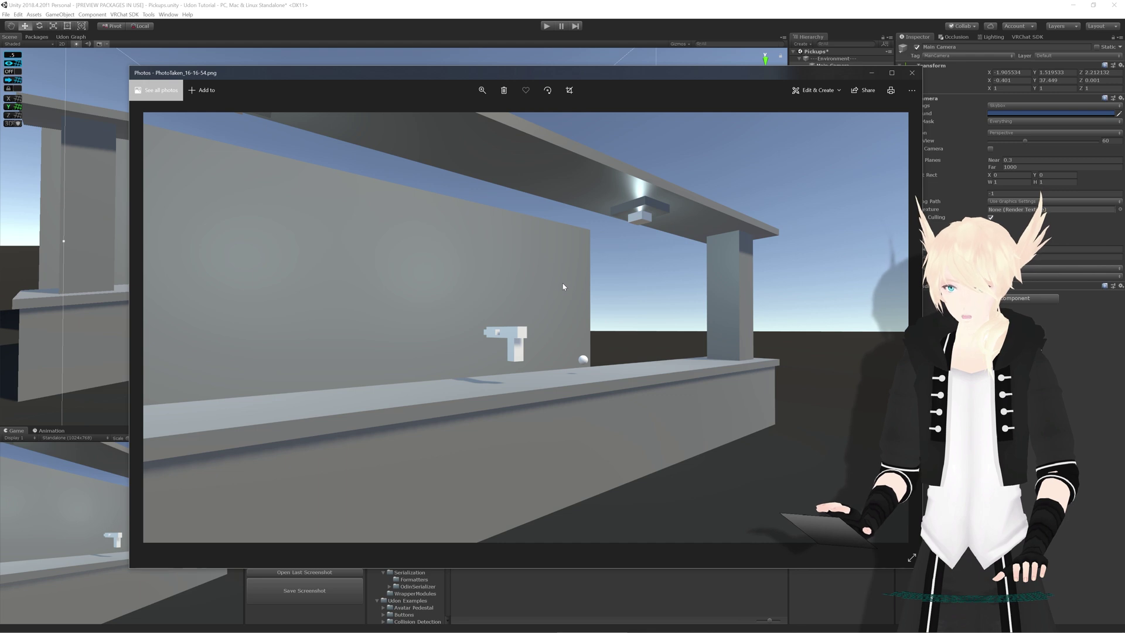
{"action": "left_click_drag", "start_coordinate": [516, 75], "coordinate": [451, 87]}
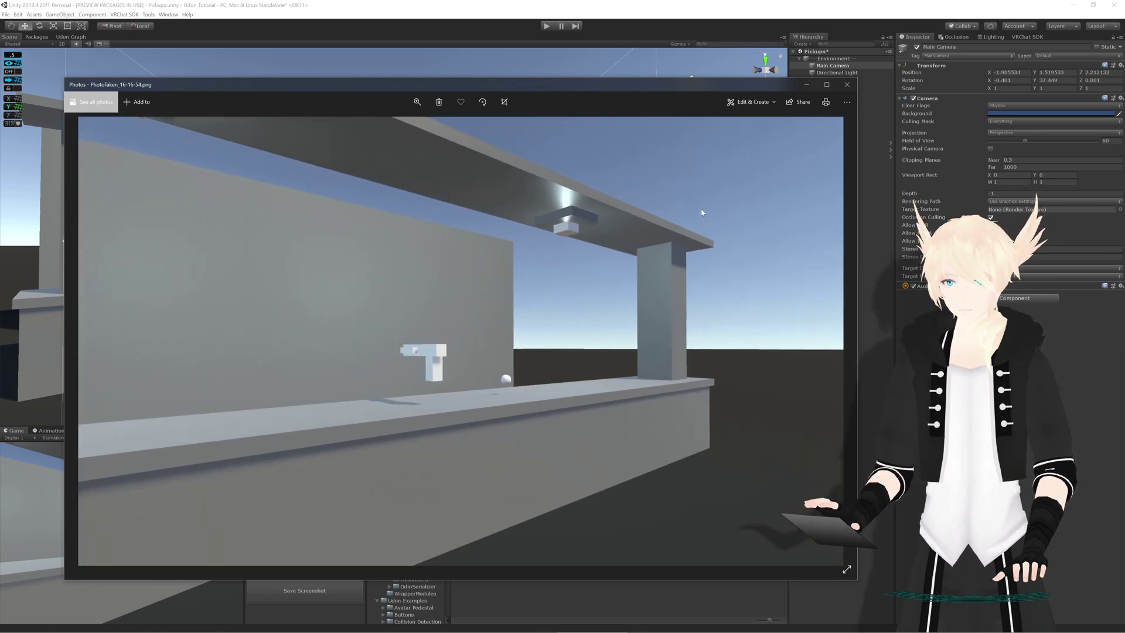
Align the main camera to a new scene view angle and stop it clearing its background.
{"action": "left_click", "coordinate": [847, 85]}
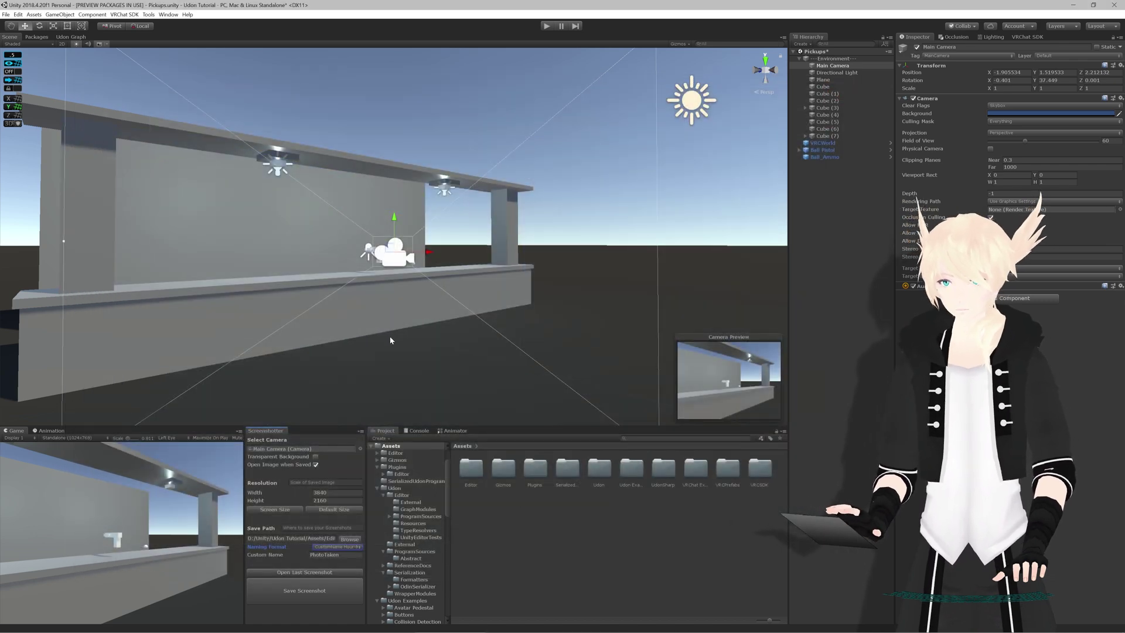
{"action": "left_click_drag", "start_coordinate": [390, 337], "coordinate": [621, 273], "text": "alt"}
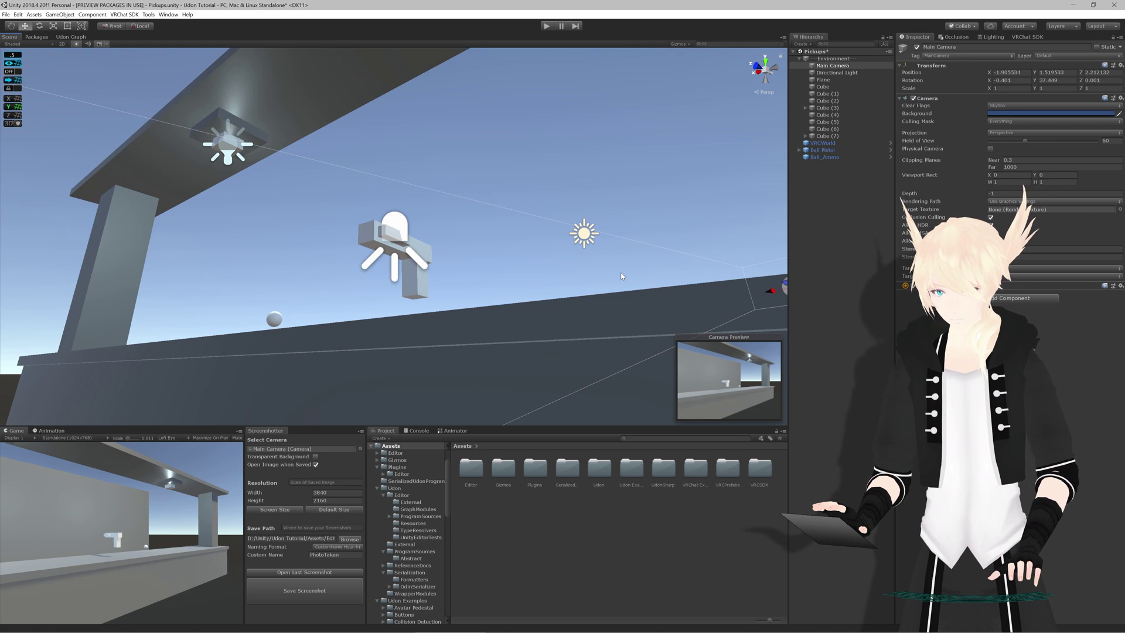
{"action": "key", "text": "ctrl+shift+f"}
{"action": "left_click_drag", "start_coordinate": [525, 281], "coordinate": [479, 305], "text": "alt"}
{"action": "left_click", "coordinate": [997, 105]}
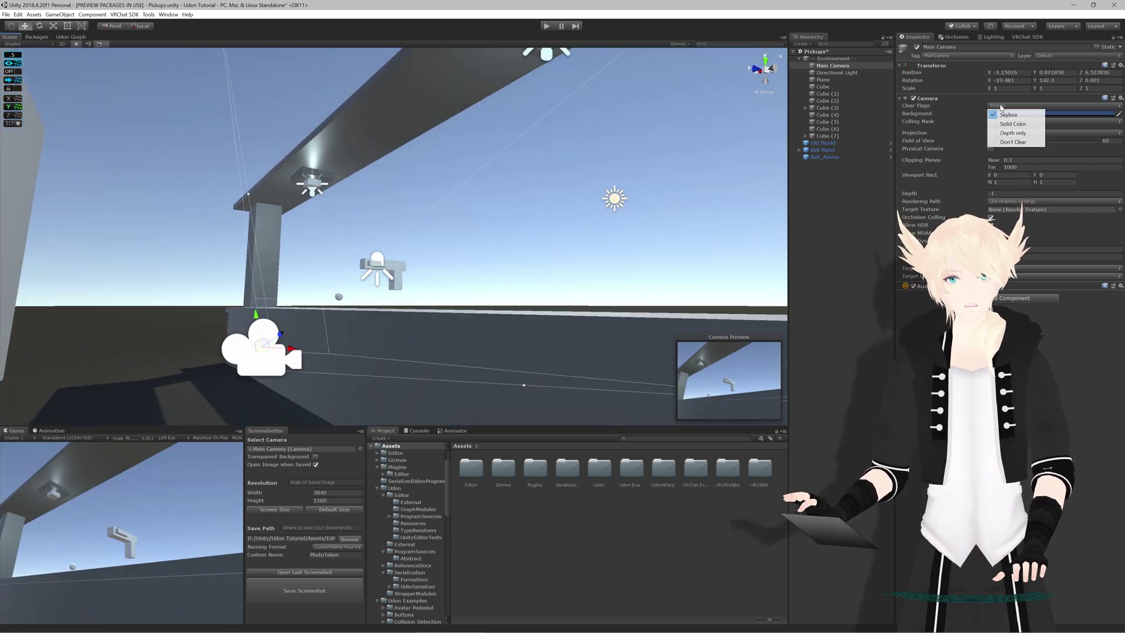
{"action": "left_click", "coordinate": [1011, 141]}
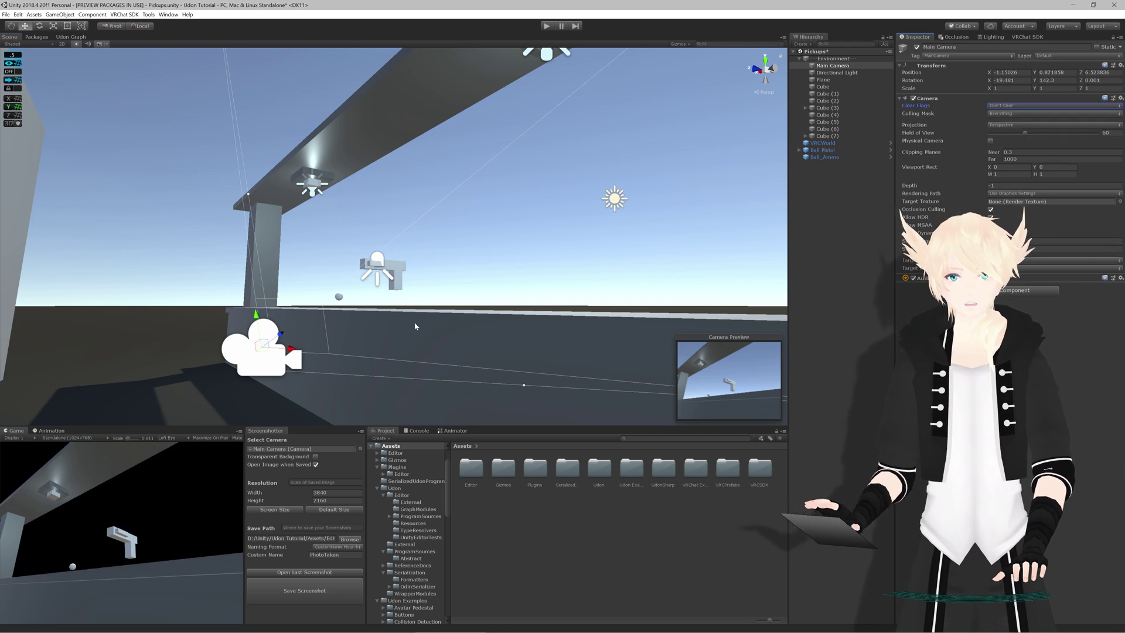
Enable Transparent Background and set the capture size to 480 by 2160/8 (270).
{"action": "left_click", "coordinate": [315, 457]}
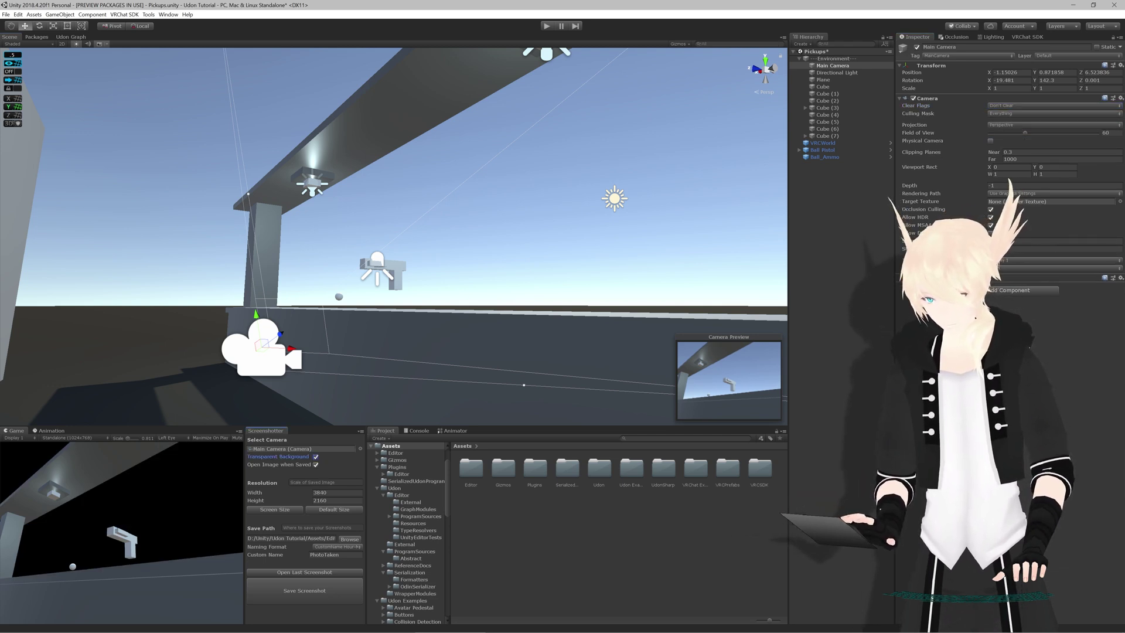
{"action": "left_click", "coordinate": [337, 493]}
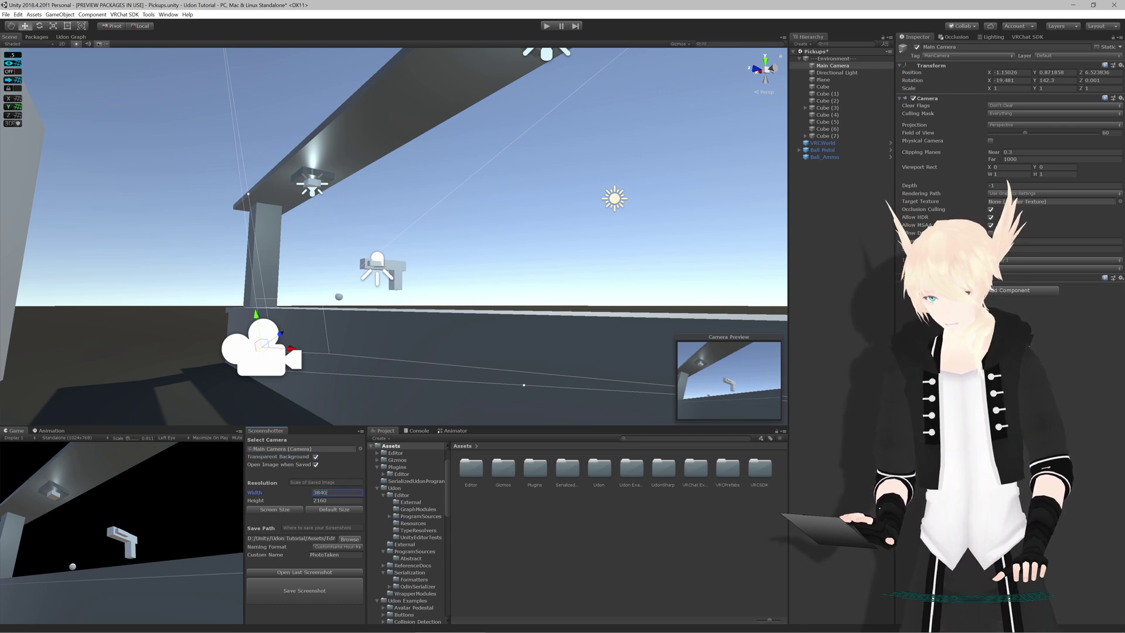
{"action": "type", "text": "480"}
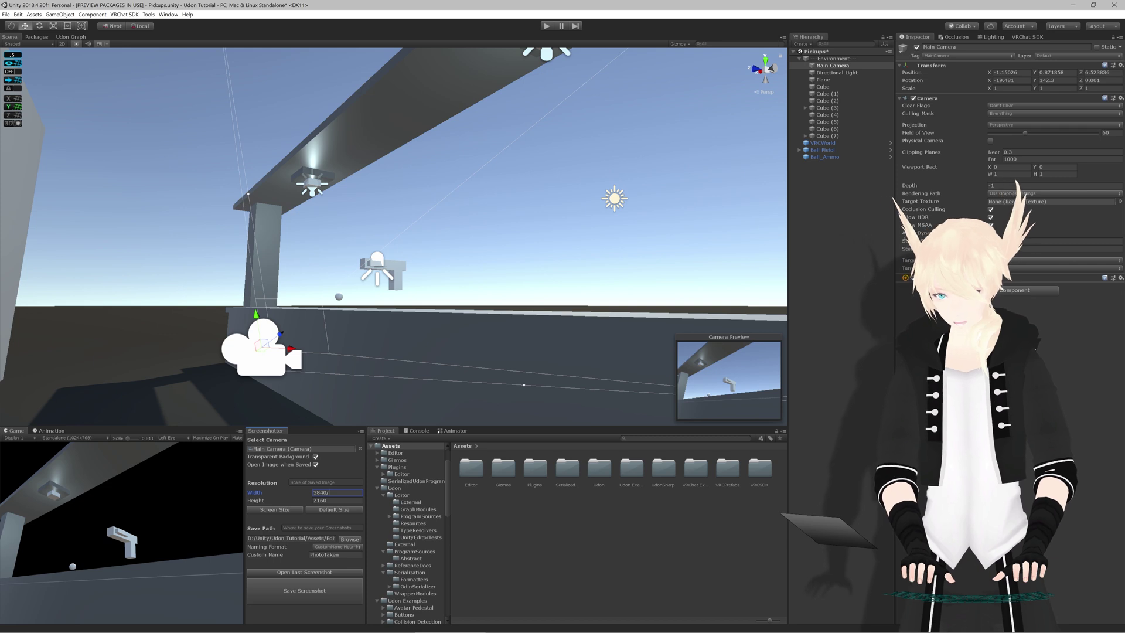
{"action": "left_click", "coordinate": [339, 502]}
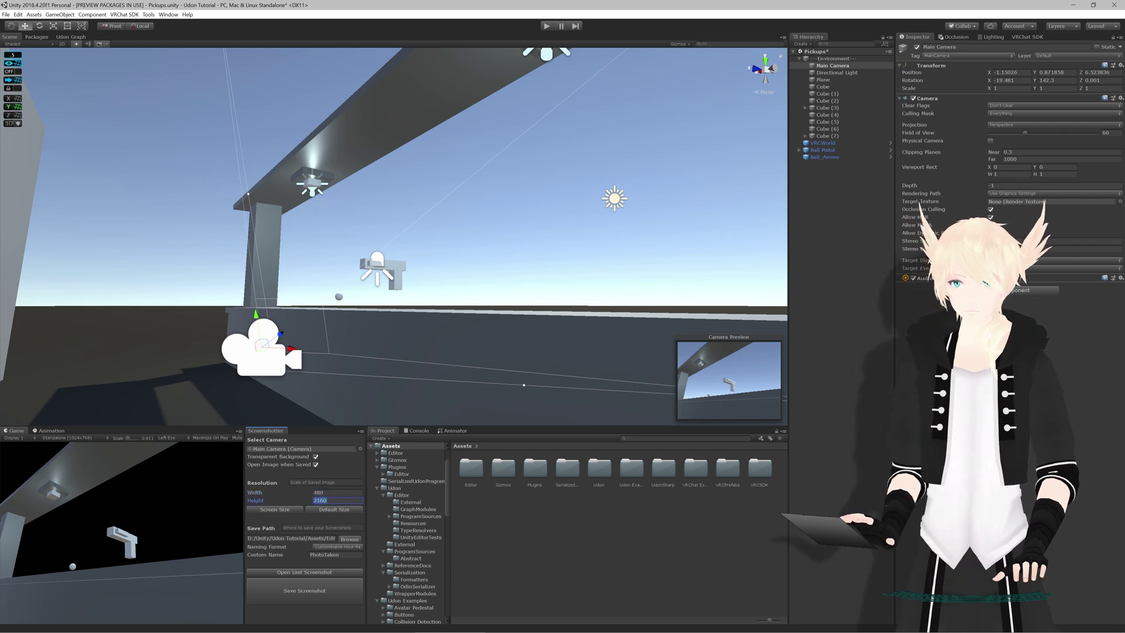
{"action": "key", "text": "End"}
{"action": "type", "text": "/8"}
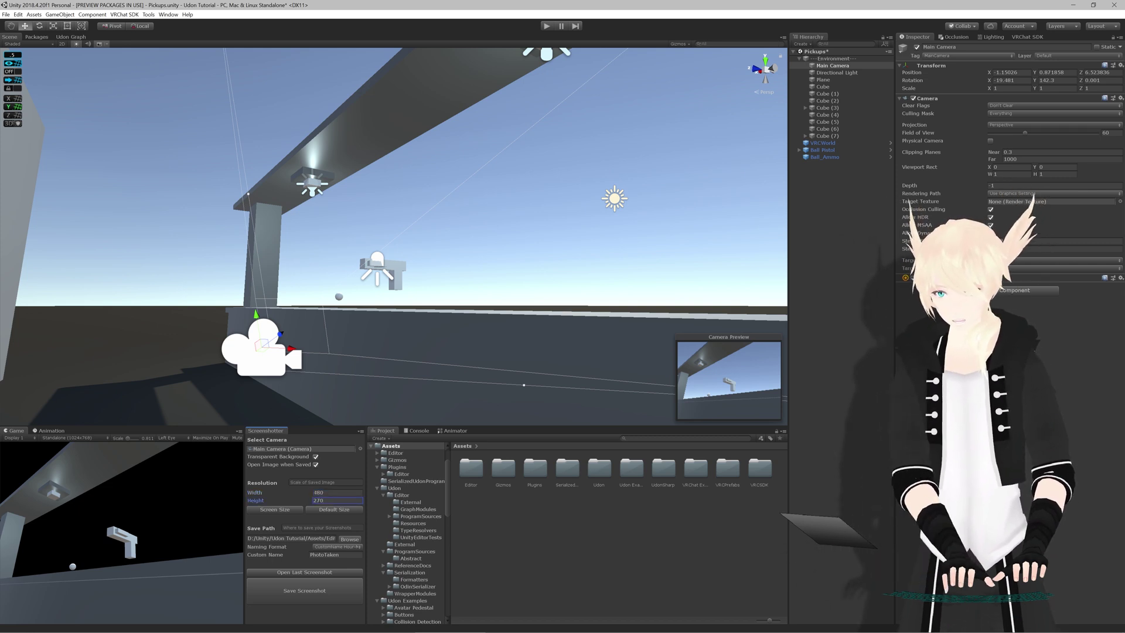
{"action": "key", "text": "Return"}
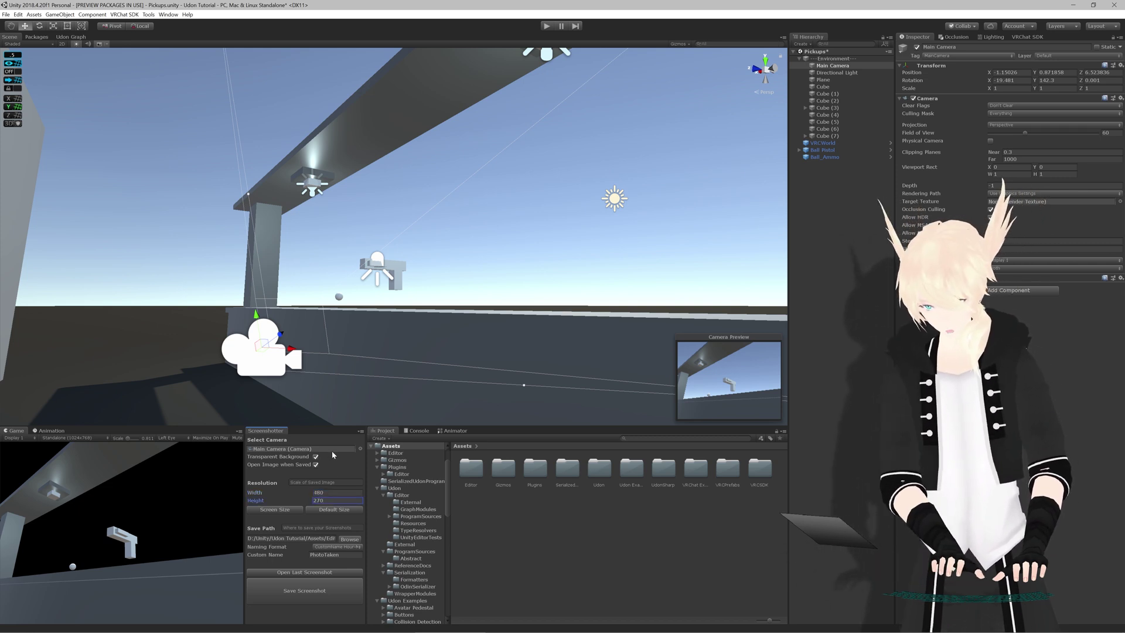
Save the 480×270 transparent capture and open it, PhotoTaken_16-17-36.png, with Open Last Screenshot.
{"action": "left_click", "coordinate": [305, 591]}
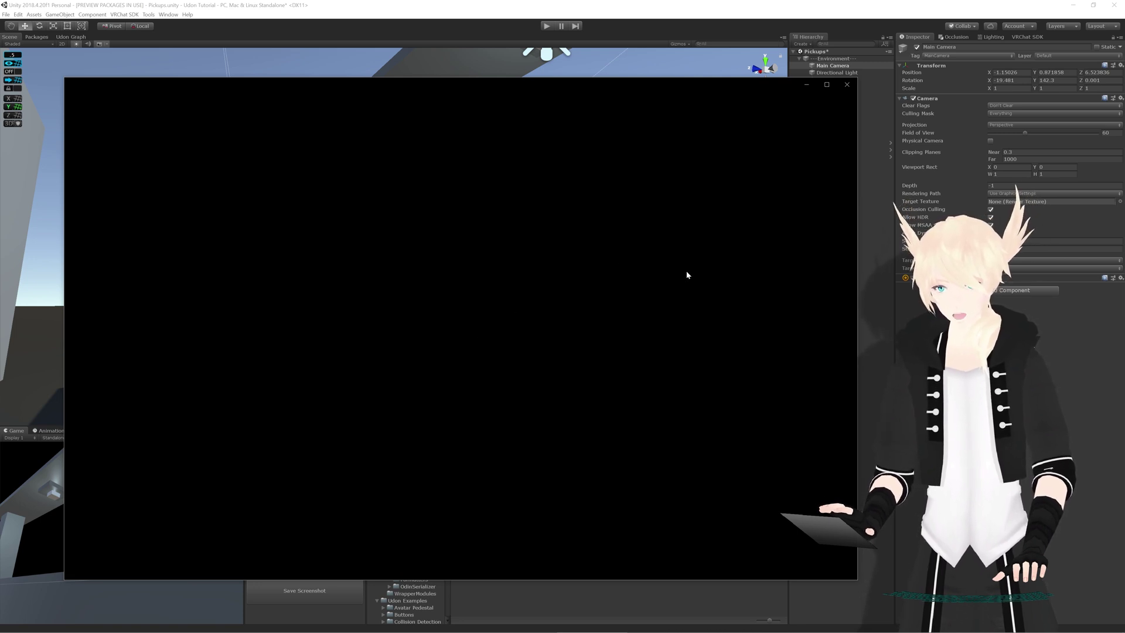
{"action": "left_click", "coordinate": [847, 84]}
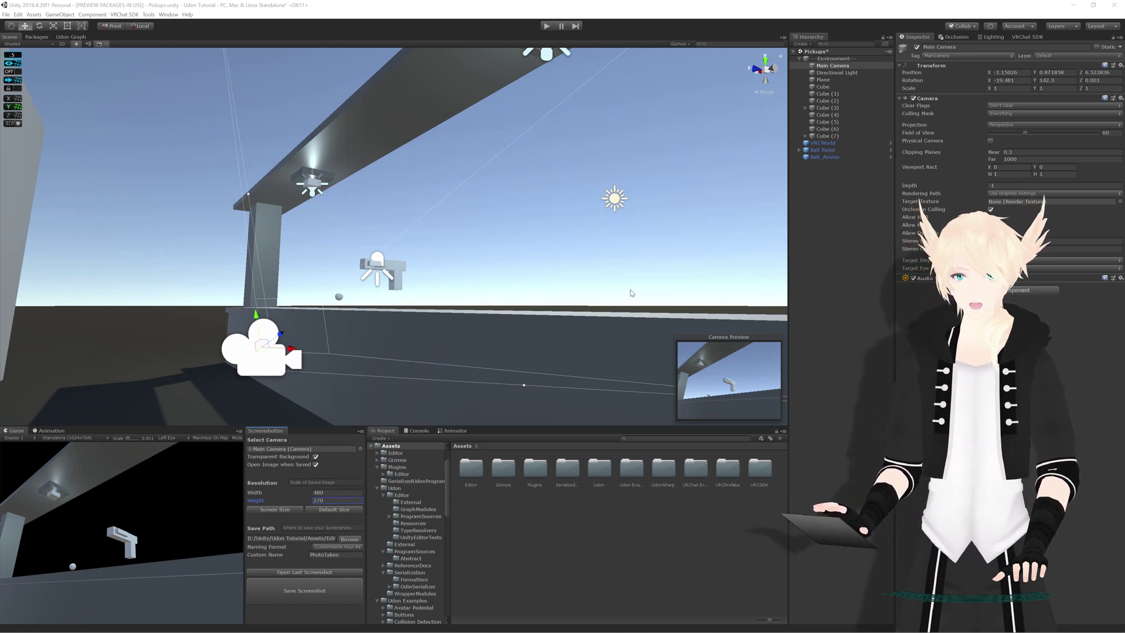
{"action": "left_click", "coordinate": [308, 573]}
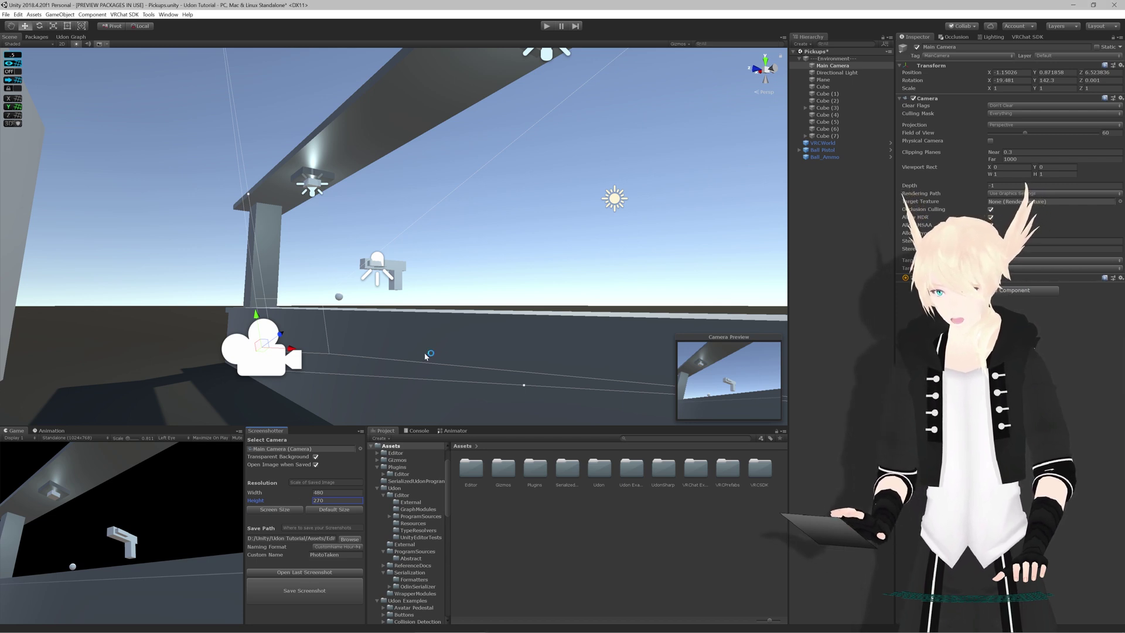
{"action": "left_click", "coordinate": [493, 489]}
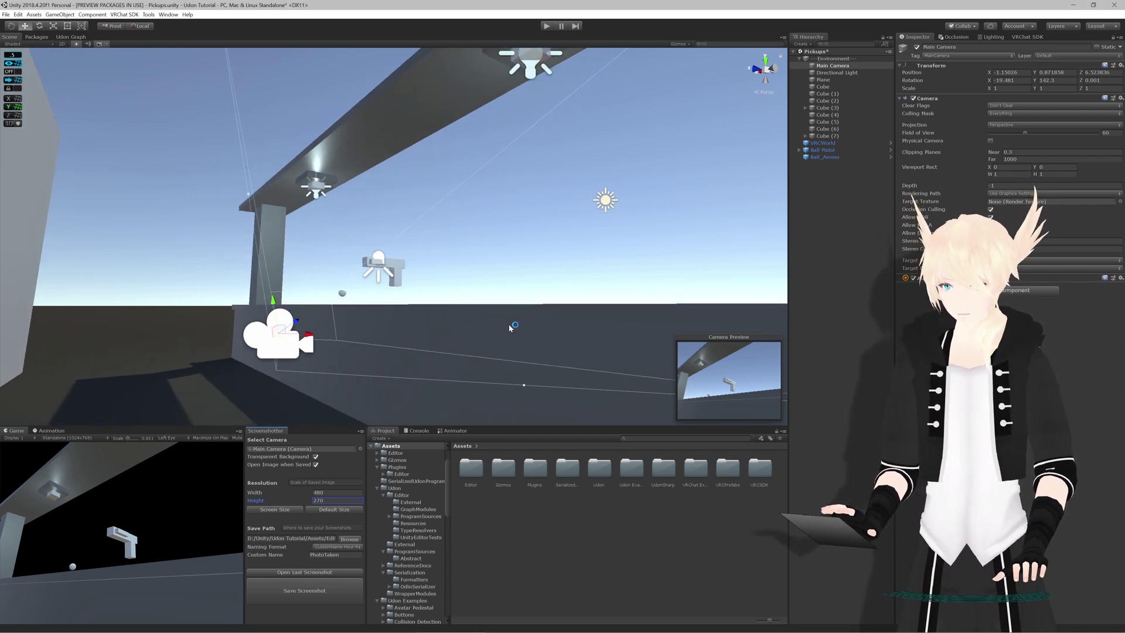
{"action": "left_click", "coordinate": [522, 299]}
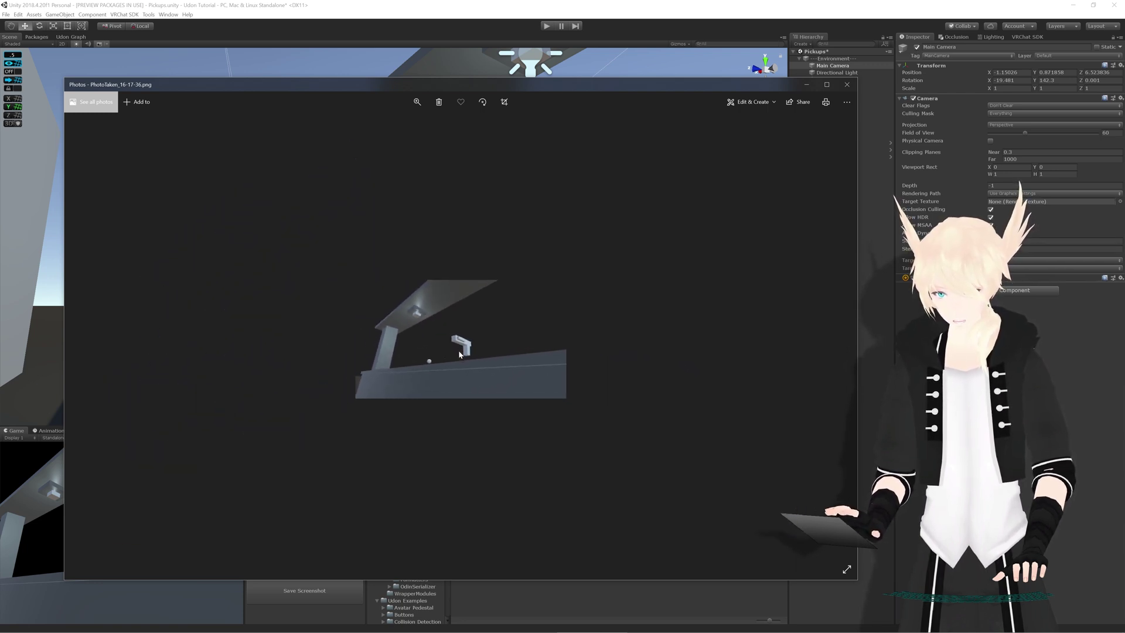
Close the tiny capture in Photos and orbit the scene view toward the beam.
{"action": "left_click", "coordinate": [847, 85]}
{"action": "left_click_drag", "start_coordinate": [409, 233], "coordinate": [541, 234], "text": "alt"}
Deselect the main camera and orbit to a wider side view of the pistol.
{"action": "left_click", "coordinate": [542, 233]}
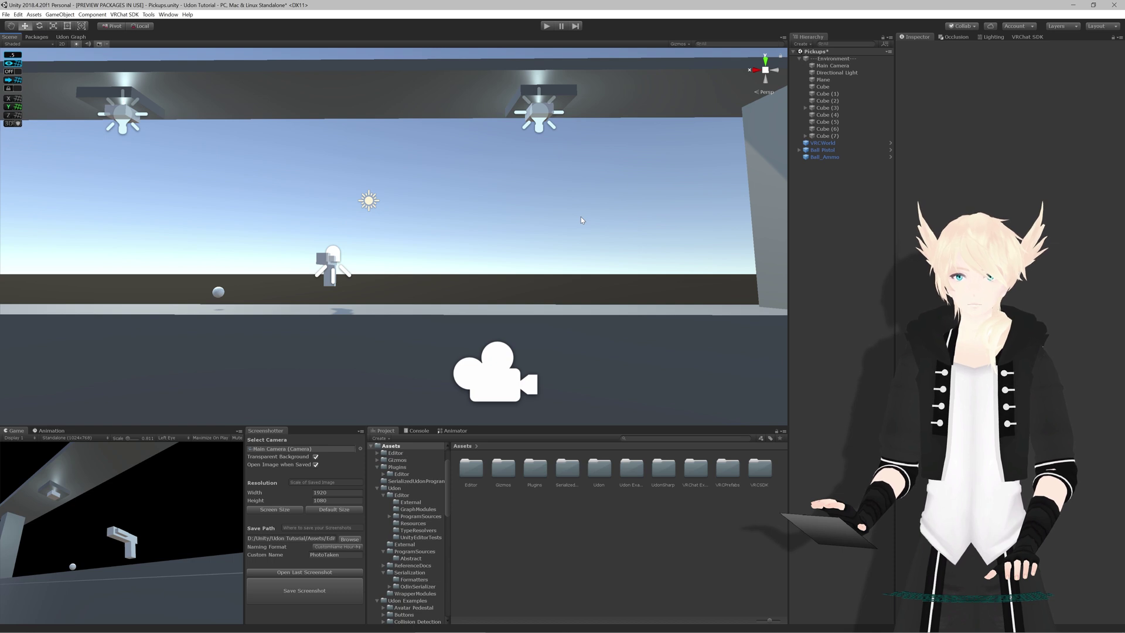
{"action": "left_click_drag", "start_coordinate": [581, 220], "coordinate": [440, 258], "text": "alt"}
{"action": "mouse_move", "coordinate": [462, 270]}
{"action": "right_mouse_down"}
{"action": "mouse_move", "coordinate": [481, 256]}
{"action": "mouse_move", "coordinate": [427, 252]}
{"action": "mouse_move", "coordinate": [477, 219]}
{"action": "mouse_move", "coordinate": [494, 229]}
{"action": "mouse_move", "coordinate": [463, 252]}
{"action": "right_mouse_up"}
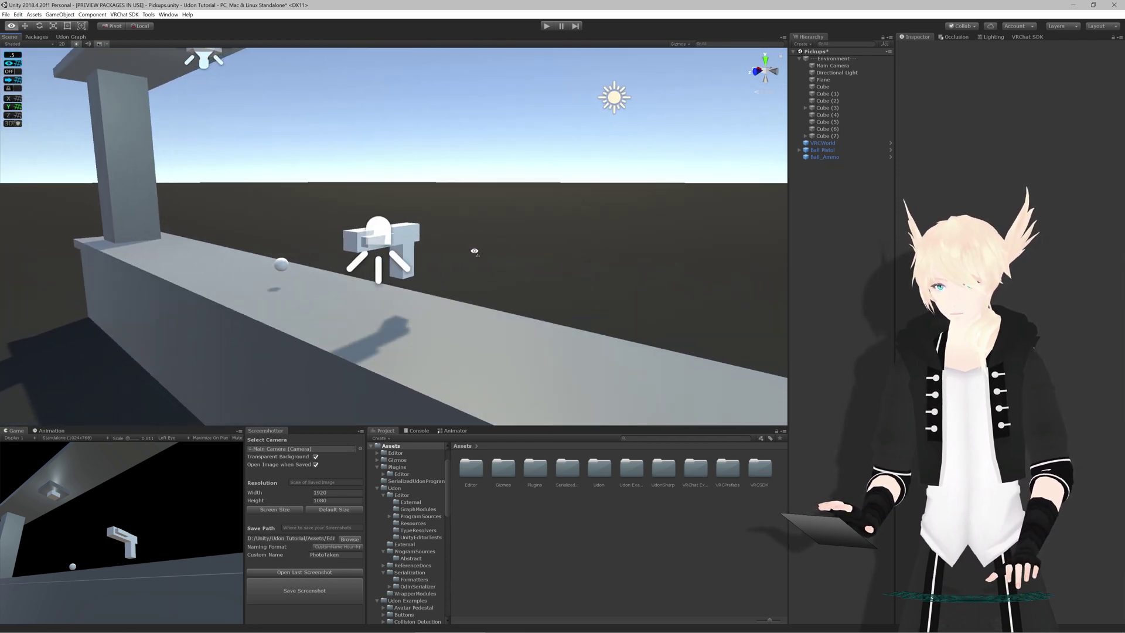
Multiply the capture size by 8 to 15360 × 8640 using 1920*8 and 1080*8.
{"action": "left_click", "coordinate": [337, 492]}
{"action": "left_click", "coordinate": [327, 492]}
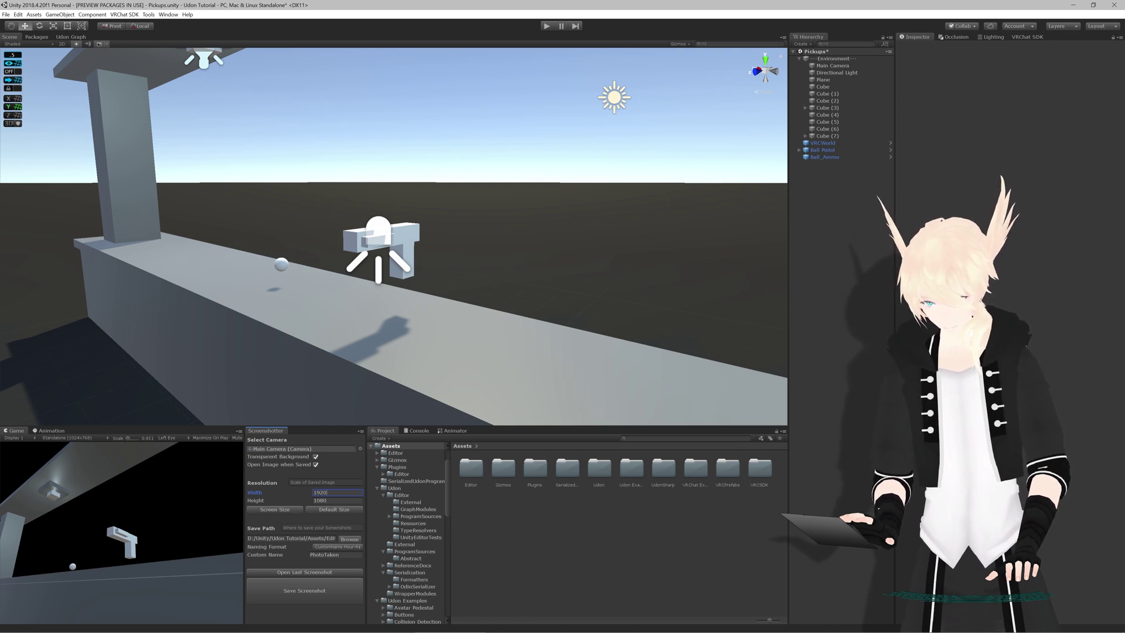
{"action": "type", "text": "*8"}
{"action": "key", "text": "Tab"}
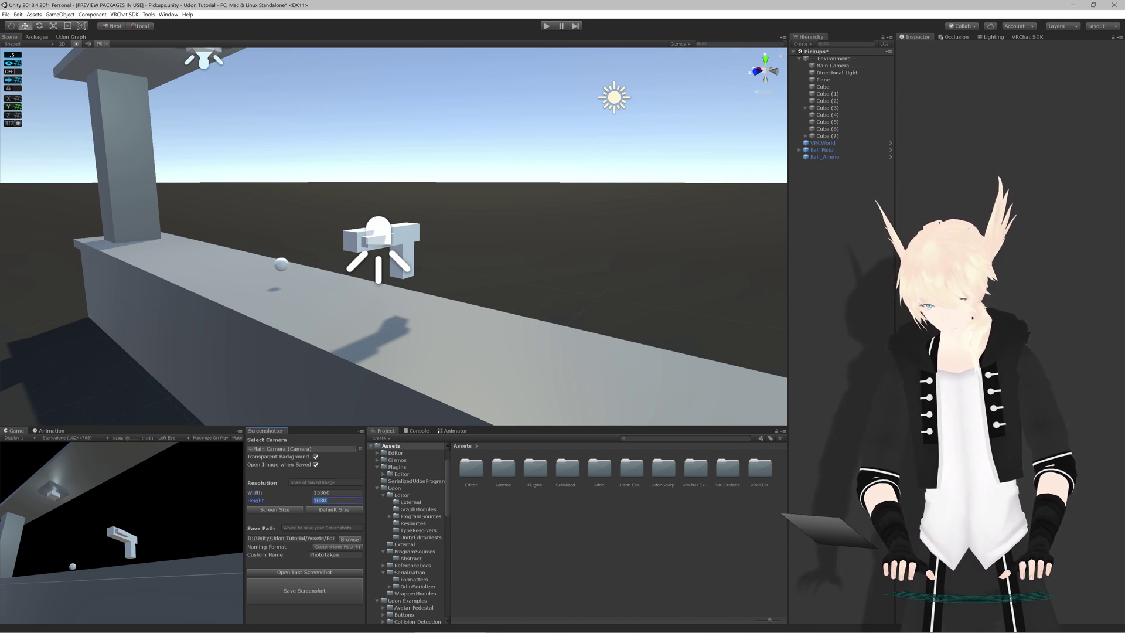
{"action": "type", "text": "*8"}
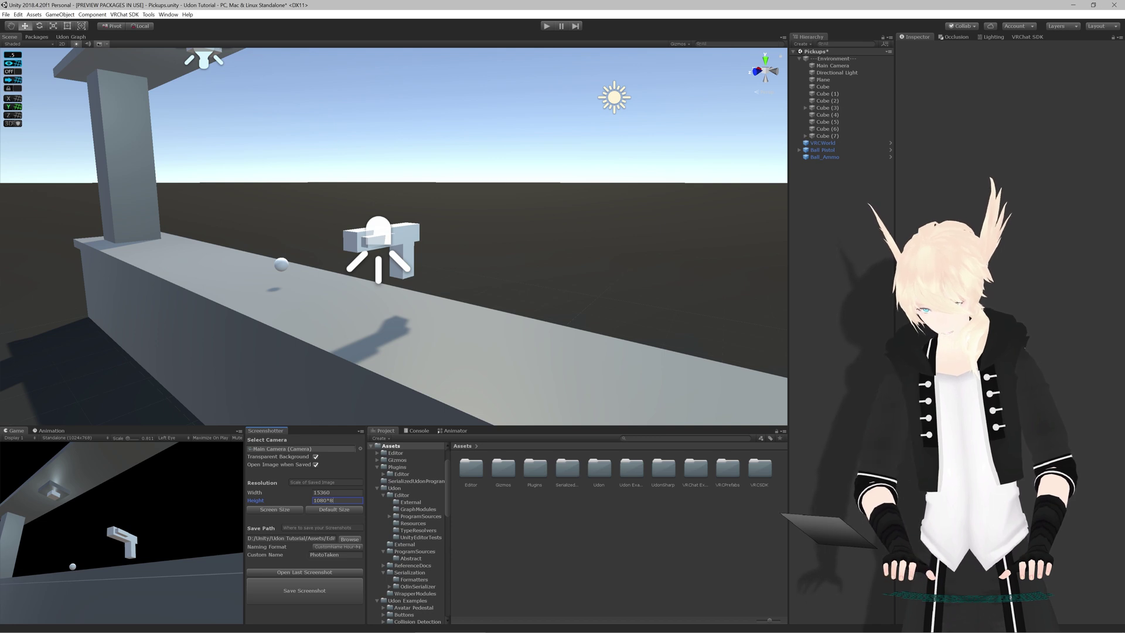
{"action": "left_click", "coordinate": [345, 492]}
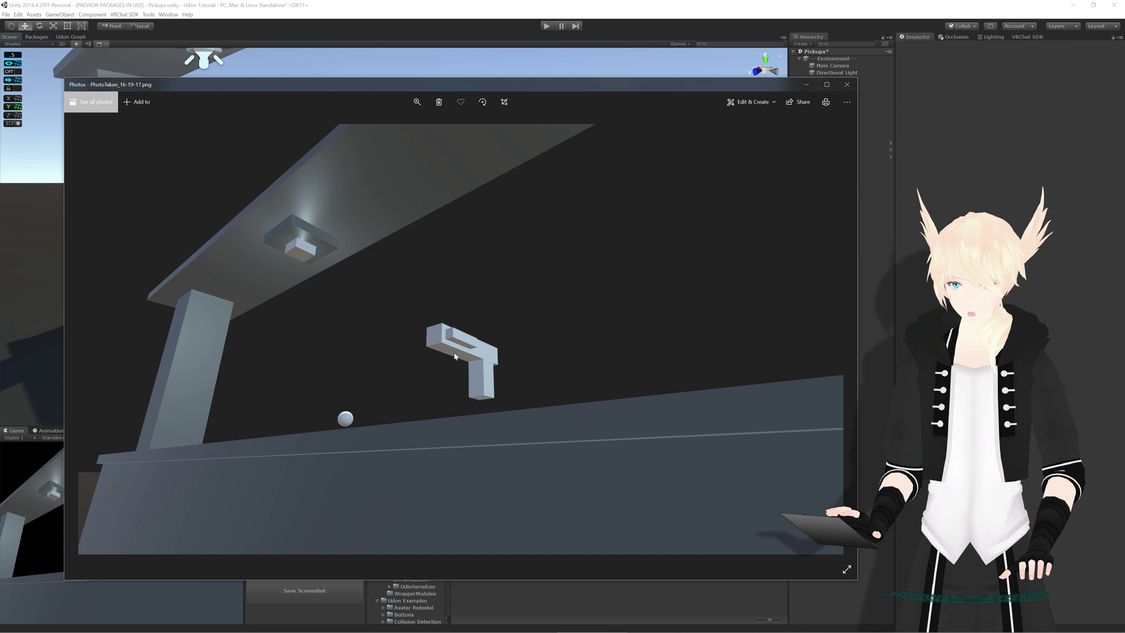
Zoom in and out on the 15360 × 8640 PhotoTaken_16-19-17.png to check its detail.
{"action": "scroll", "coordinate": [452, 351], "scroll_direction": "up", "scroll_amount": 5}
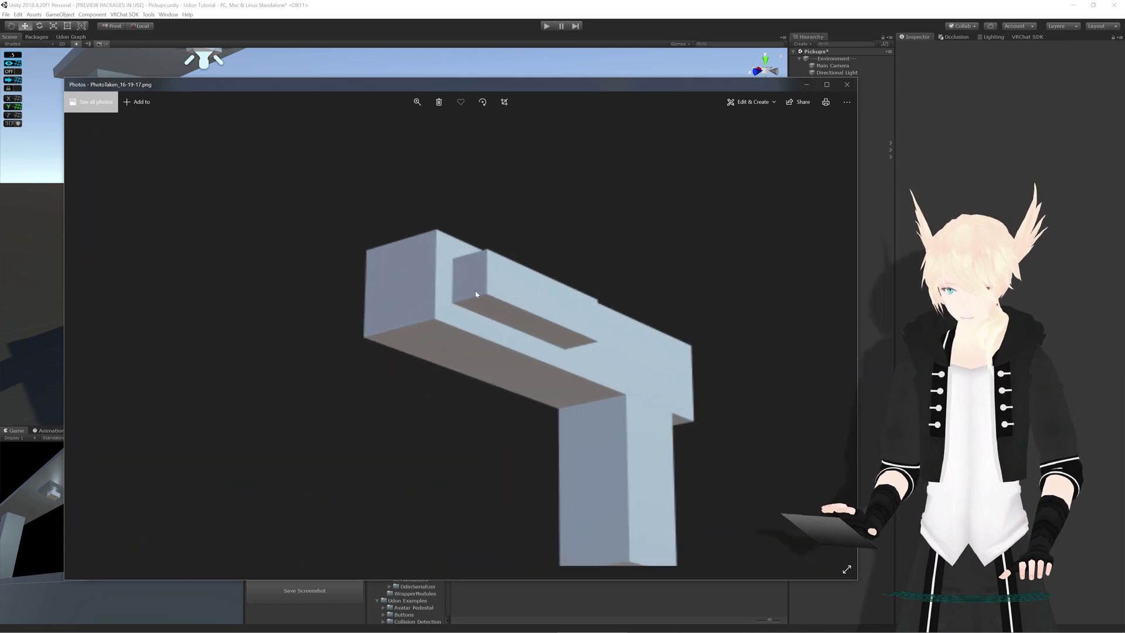
{"action": "scroll", "coordinate": [476, 295], "scroll_direction": "down", "scroll_amount": 5}
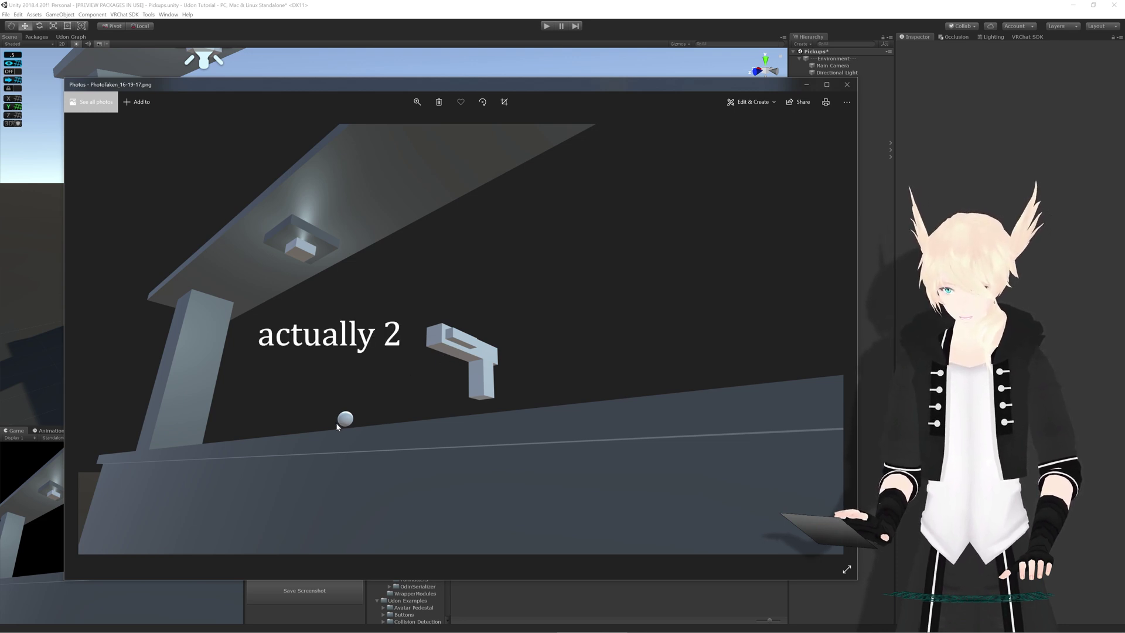
{"action": "scroll", "coordinate": [336, 423], "scroll_direction": "up", "scroll_amount": 5}
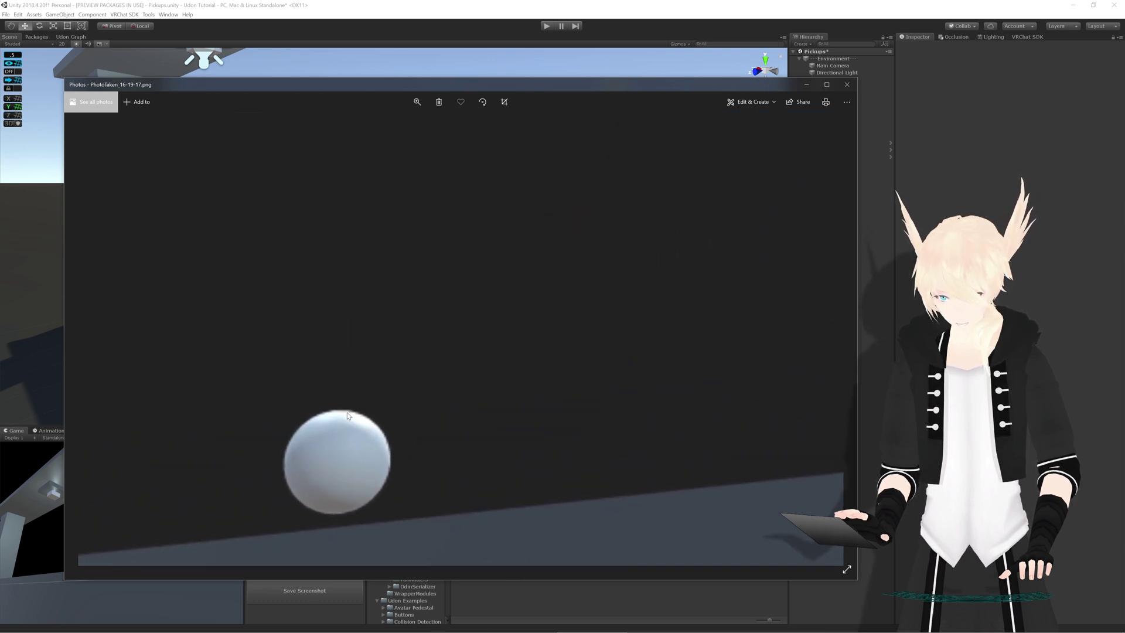
{"action": "scroll", "coordinate": [345, 416], "scroll_direction": "down", "scroll_amount": 5}
{"action": "scroll", "coordinate": [348, 417], "scroll_direction": "down", "scroll_amount": 3}
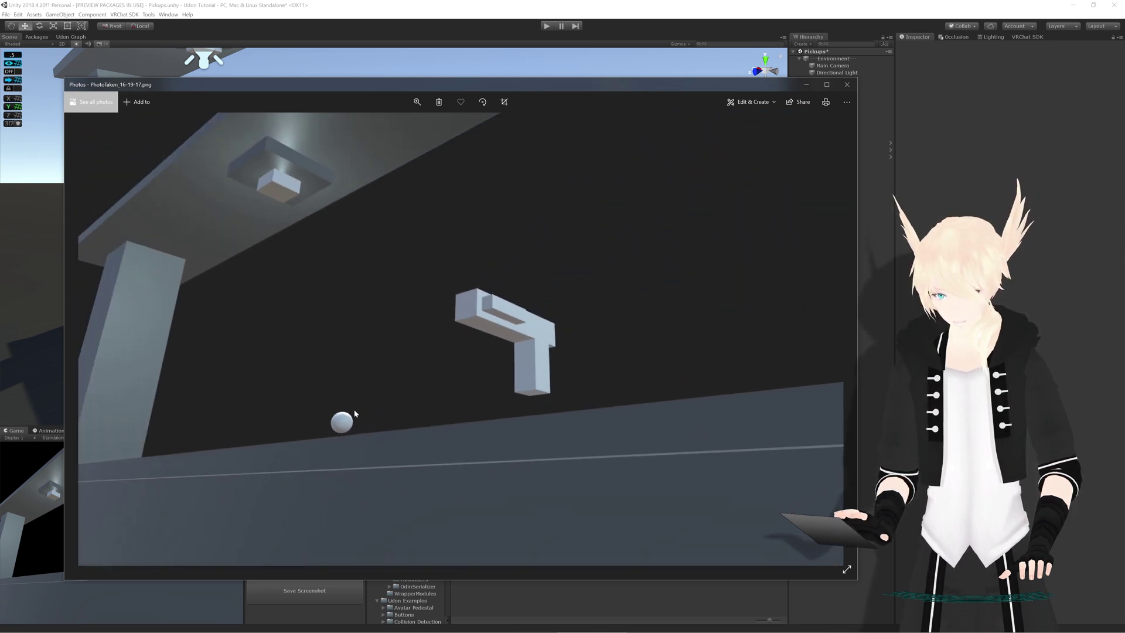
{"action": "scroll", "coordinate": [141, 243], "scroll_direction": "up", "scroll_amount": 5}
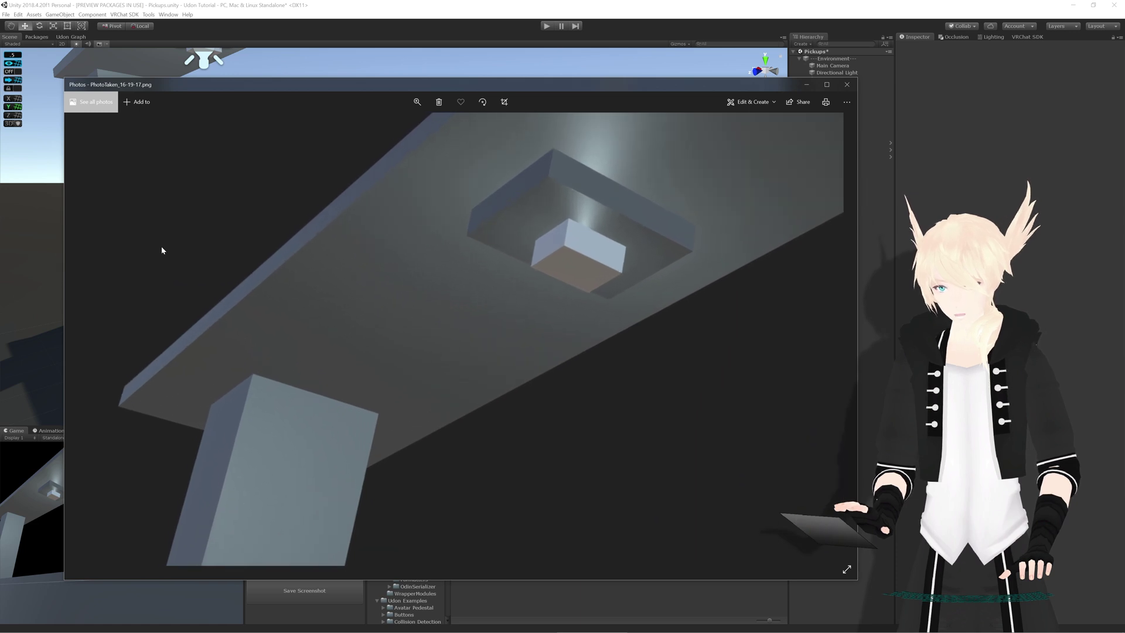
{"action": "scroll", "coordinate": [382, 284], "scroll_direction": "down", "scroll_amount": 5}
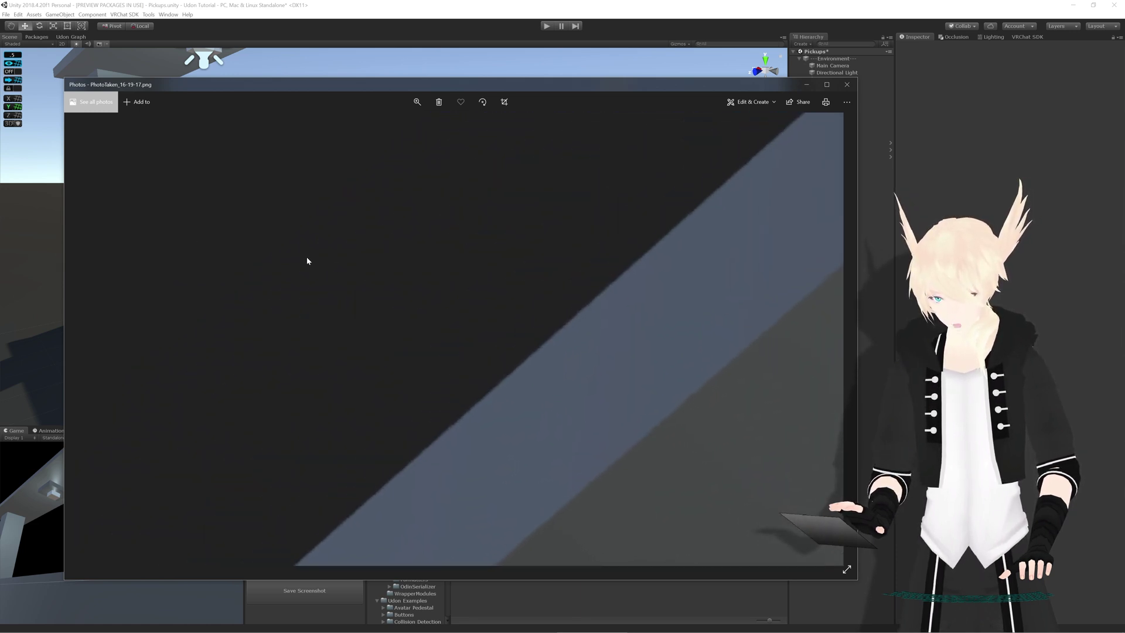
{"action": "scroll", "coordinate": [329, 251], "scroll_direction": "up", "scroll_amount": 4}
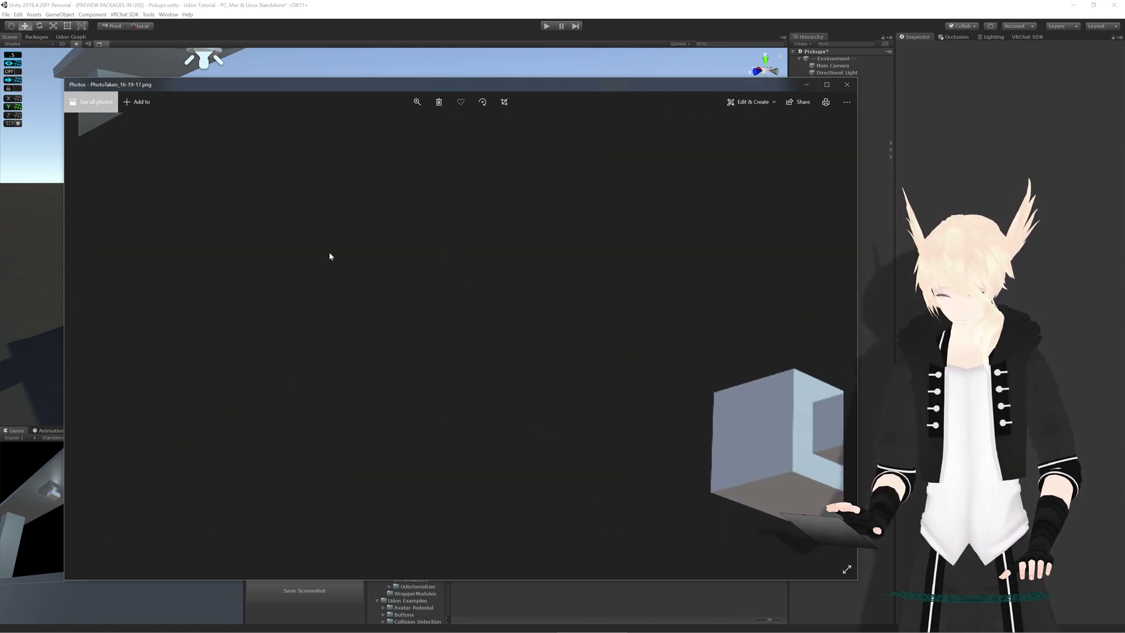
{"action": "scroll", "coordinate": [336, 266], "scroll_direction": "down", "scroll_amount": 4}
{"action": "scroll", "coordinate": [242, 194], "scroll_direction": "up", "scroll_amount": 4}
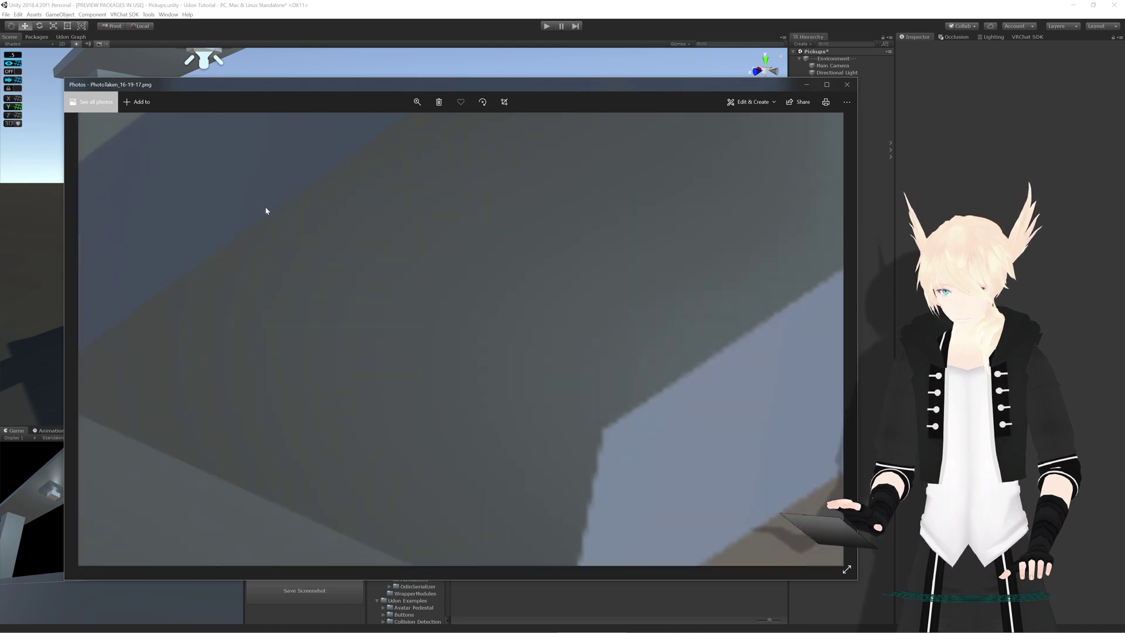
{"action": "scroll", "coordinate": [265, 206], "scroll_direction": "down", "scroll_amount": 4}
{"action": "scroll", "coordinate": [410, 320], "scroll_direction": "up", "scroll_amount": 5}
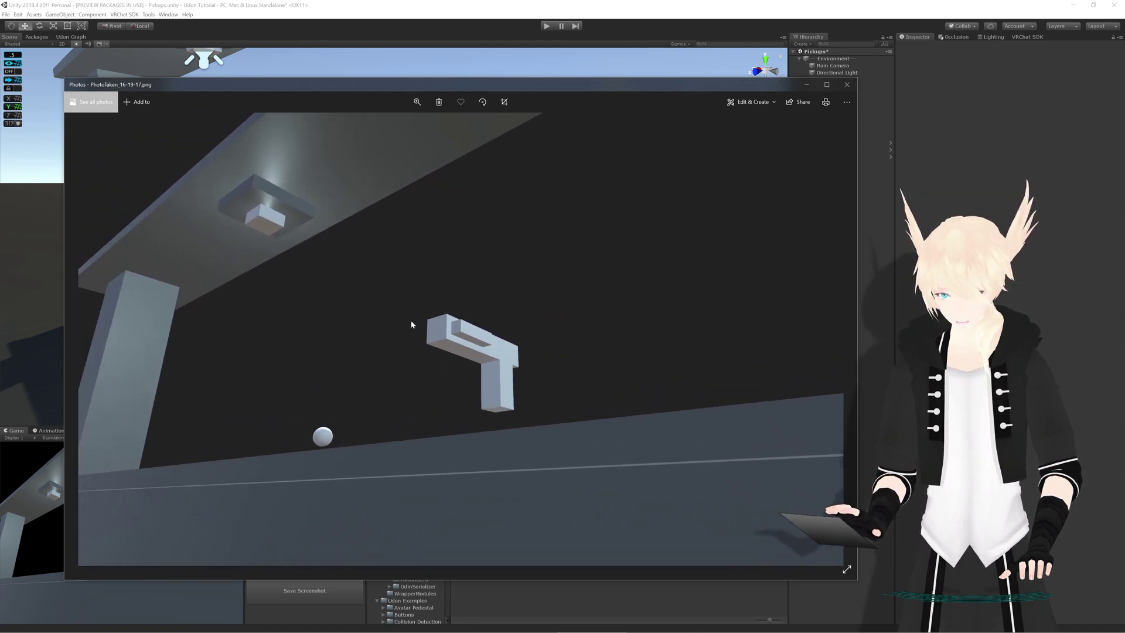
{"action": "scroll", "coordinate": [366, 289], "scroll_direction": "down", "scroll_amount": 5}
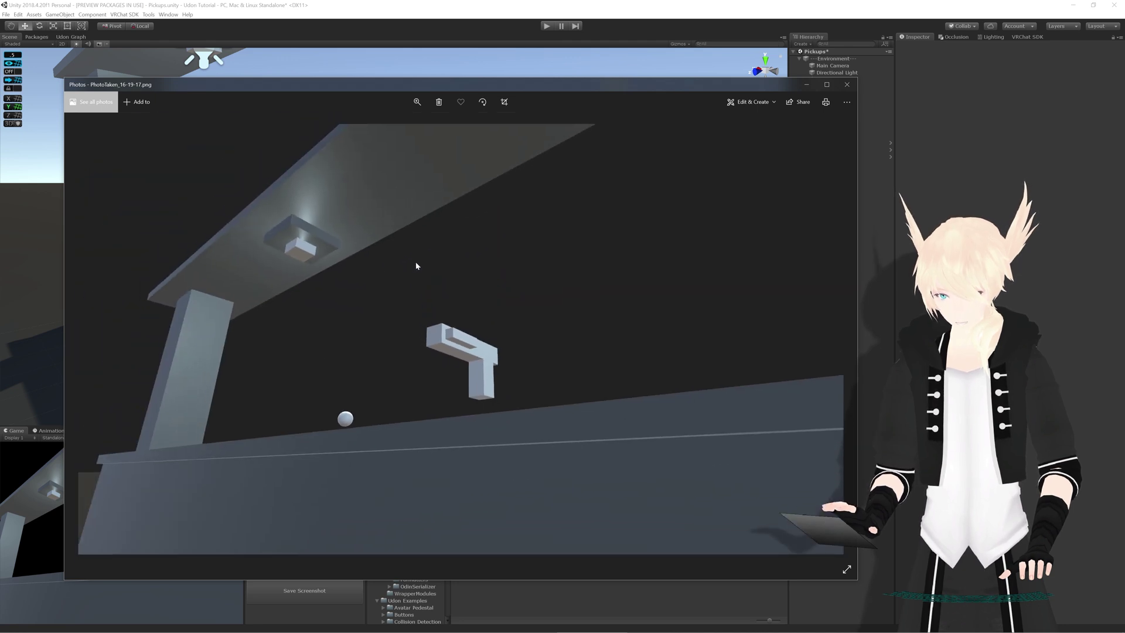
Close the 16K capture and show the three PhotoTaken captures in the Screenshots folder.
{"action": "left_click", "coordinate": [847, 85]}
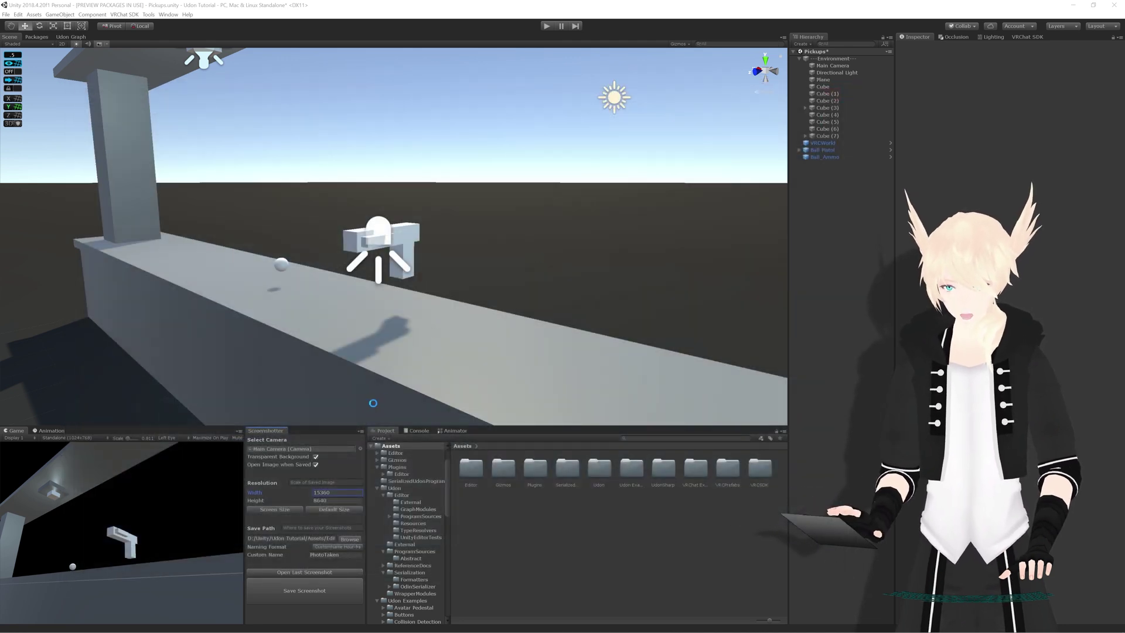
{"action": "left_click", "coordinate": [334, 510]}
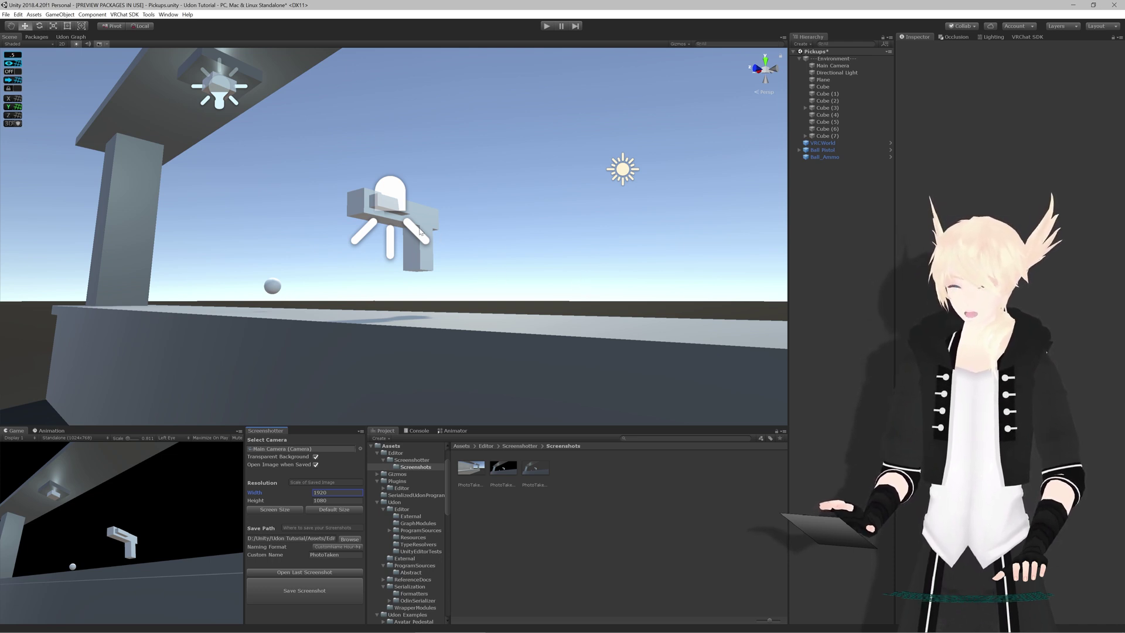
{"action": "right_click_drag", "start_coordinate": [412, 242], "coordinate": [355, 273]}
{"action": "key", "text": "w"}
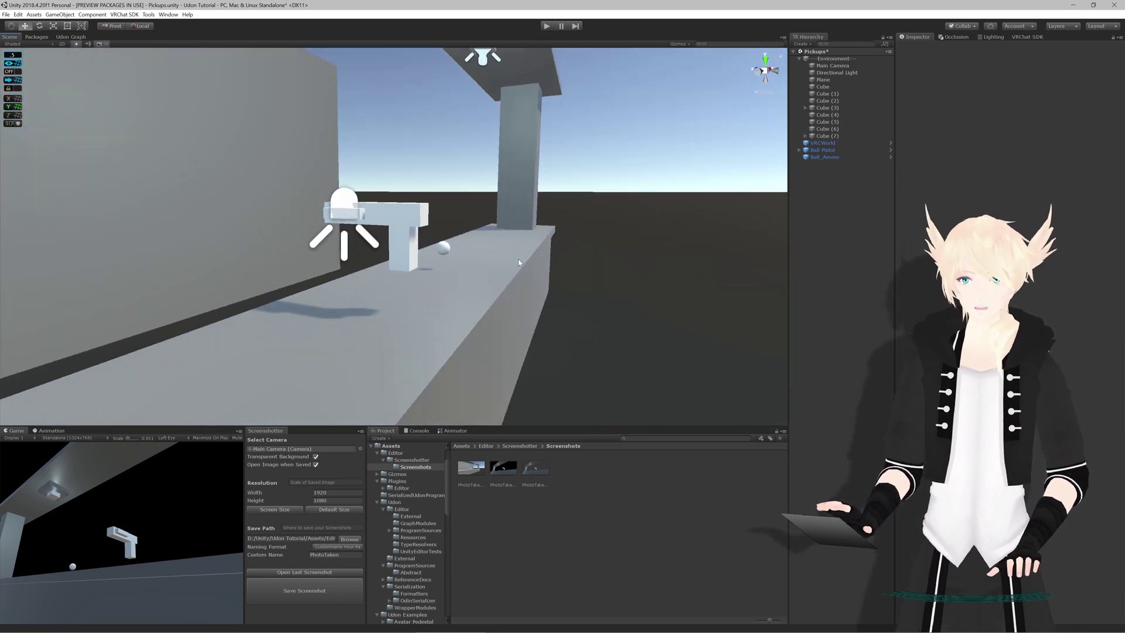